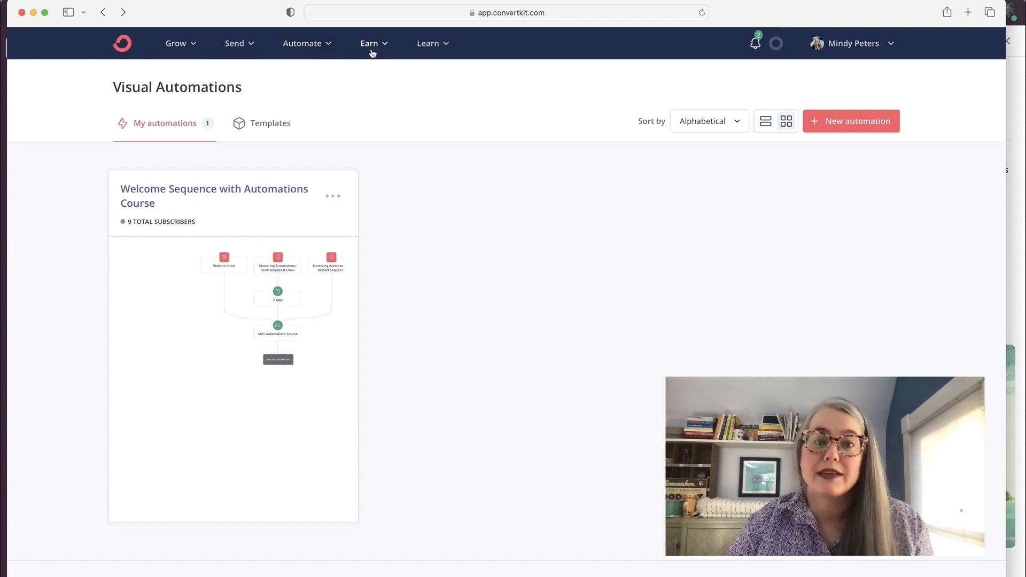
{"action": "left_click", "coordinate": [330, 46]}
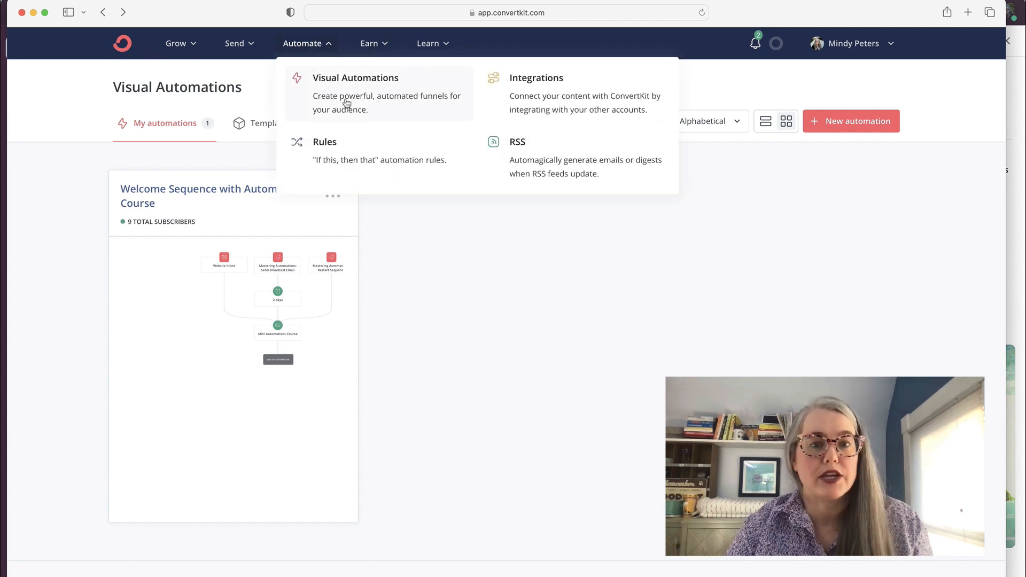
{"action": "left_click", "coordinate": [504, 251]}
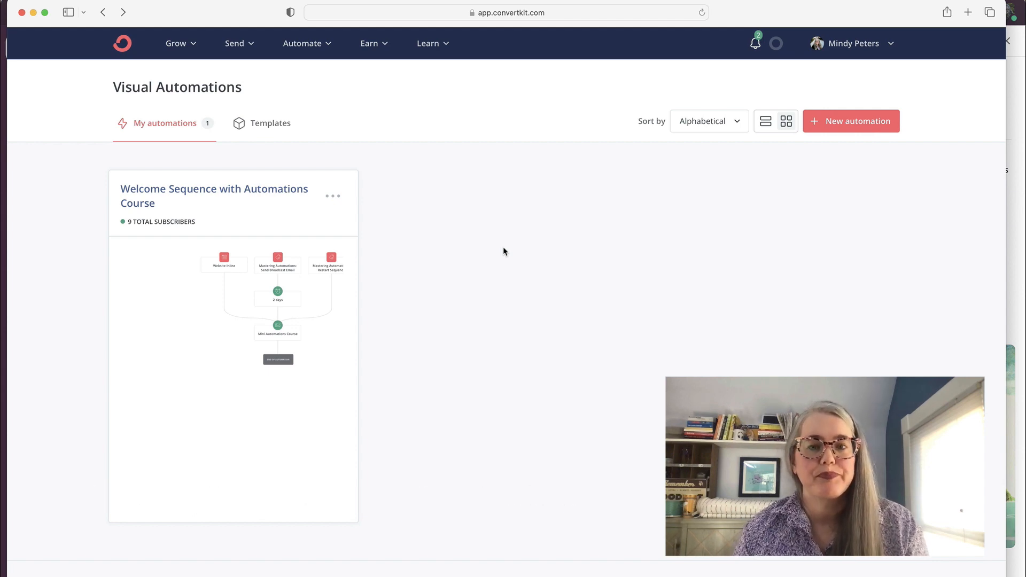
Step: Start a new visual automation and preview the "Release a new album" template's workflow
{"action": "left_click", "coordinate": [838, 131]}
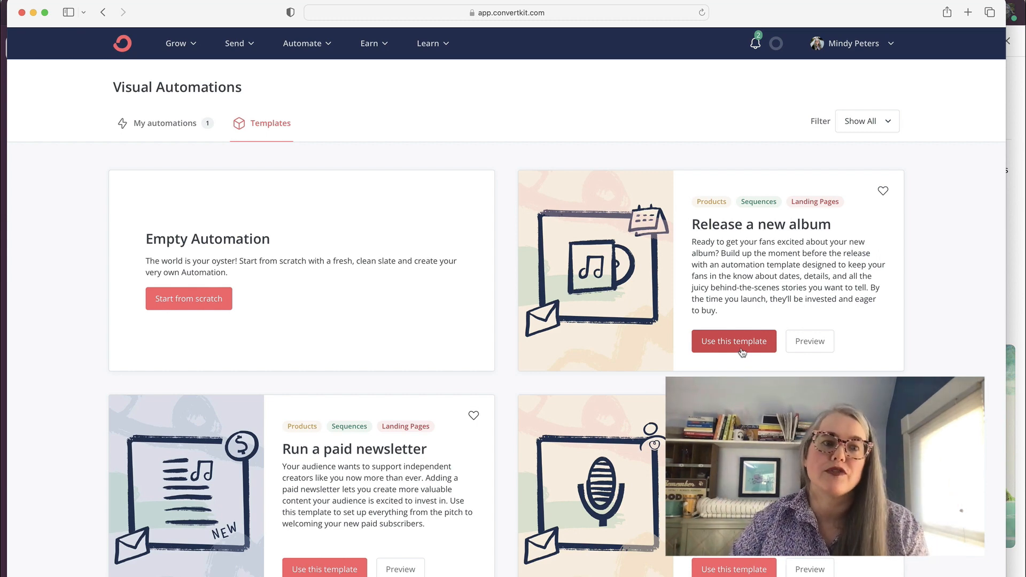
{"action": "left_click", "coordinate": [816, 346]}
{"action": "scroll", "coordinate": [539, 422], "scroll_direction": "down", "scroll_amount": 5}
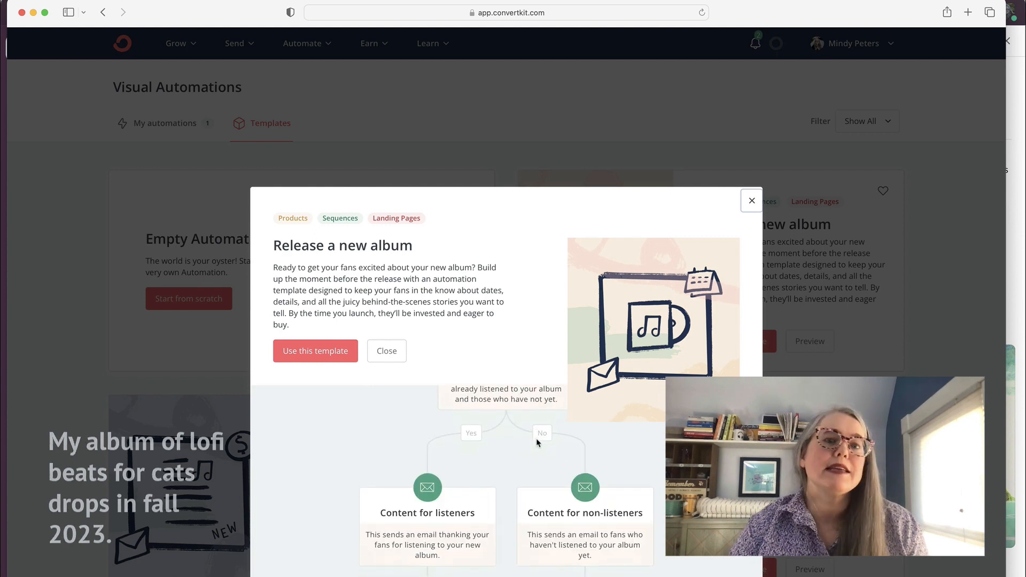
{"action": "left_click", "coordinate": [750, 202]}
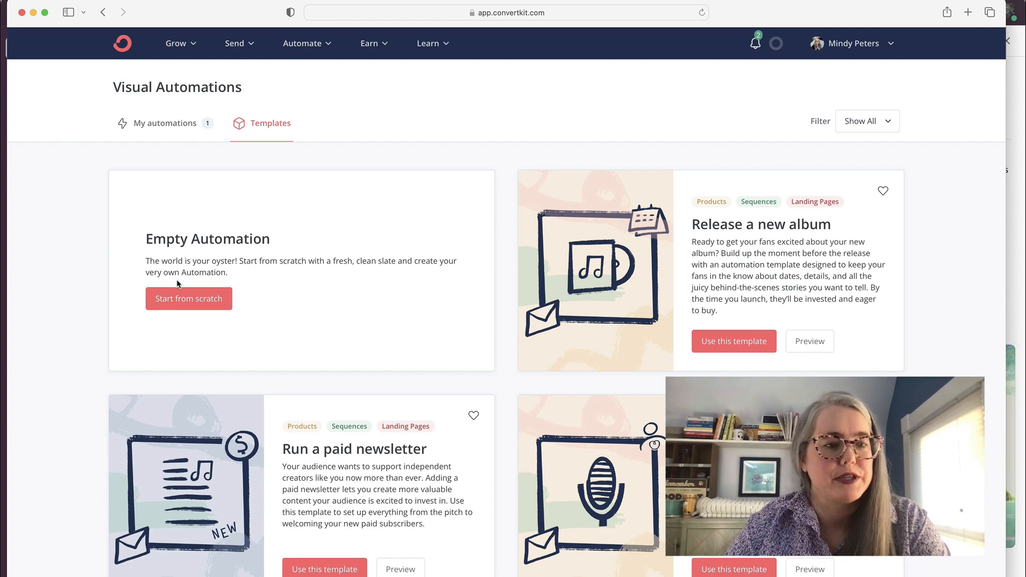
Step: Create an empty automation from scratch with a trigger event for subscribers who join any form
{"action": "left_click", "coordinate": [181, 304]}
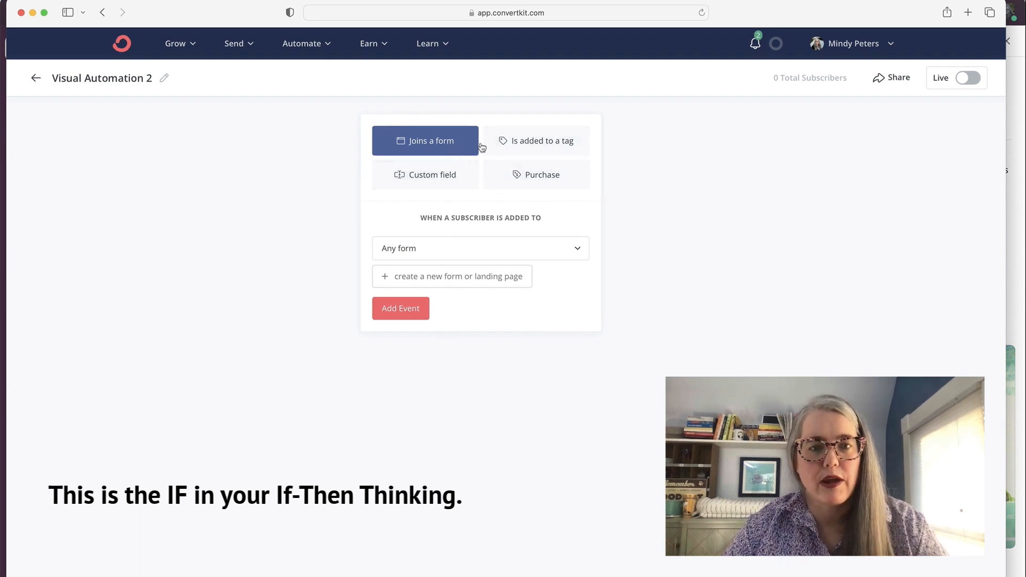
{"action": "left_click", "coordinate": [503, 142]}
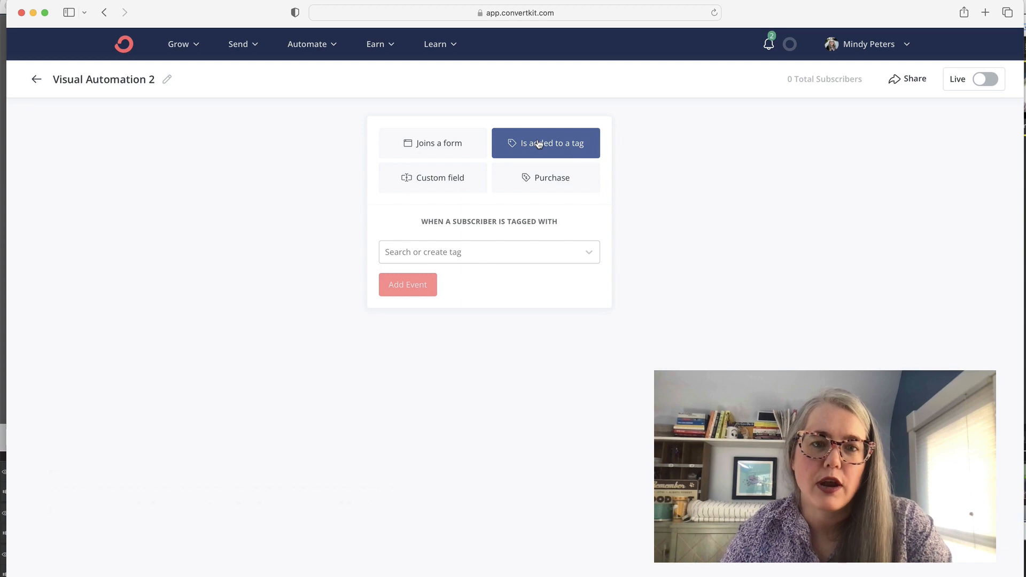
{"action": "left_click", "coordinate": [469, 151]}
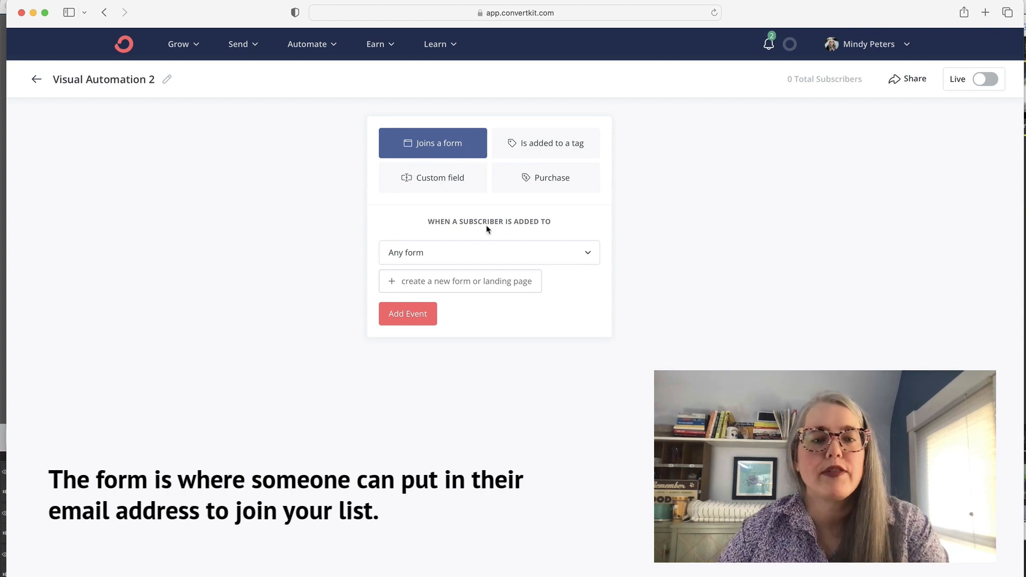
{"action": "left_click", "coordinate": [488, 256]}
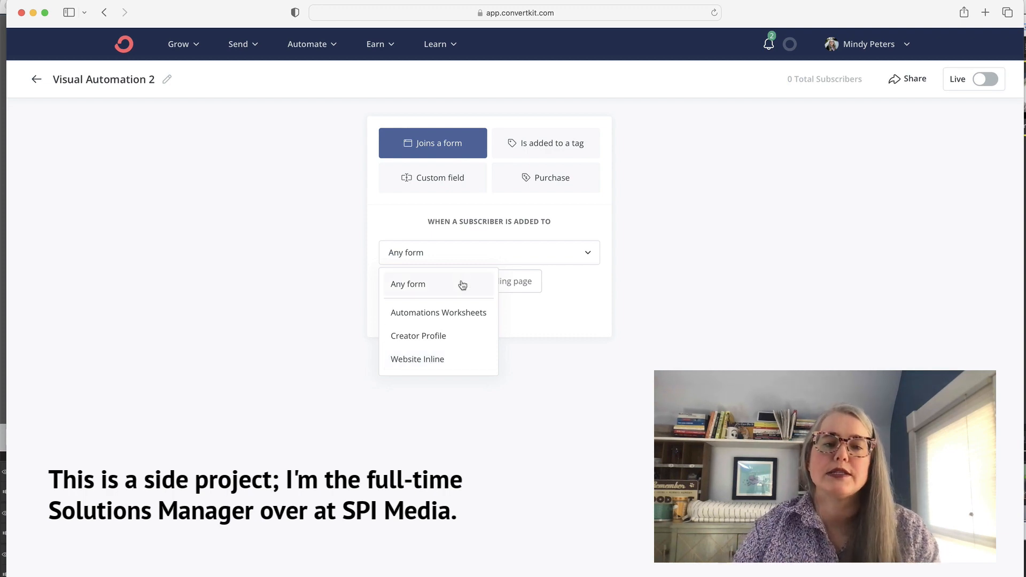
{"action": "left_click", "coordinate": [461, 264]}
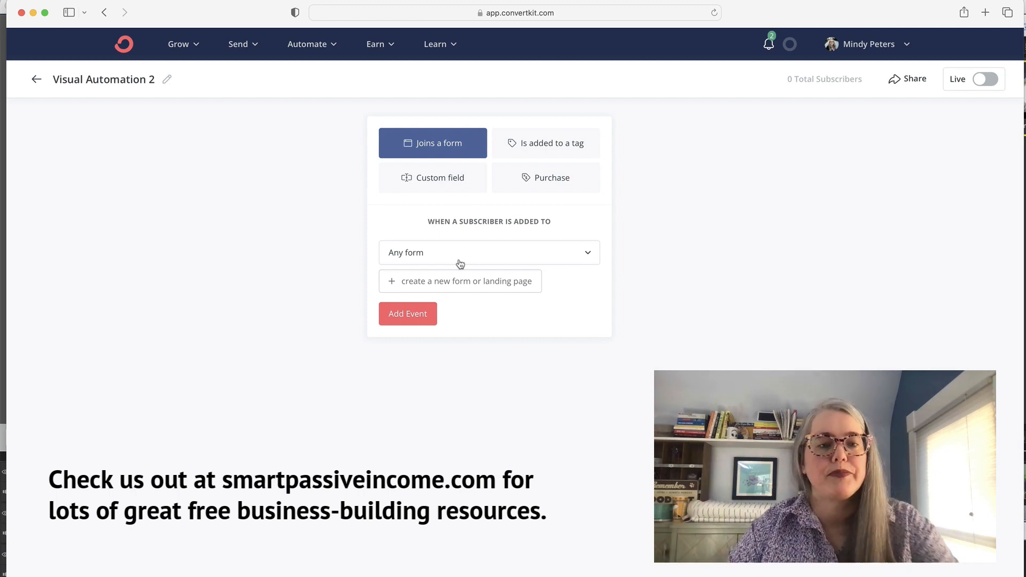
{"action": "left_click", "coordinate": [417, 319]}
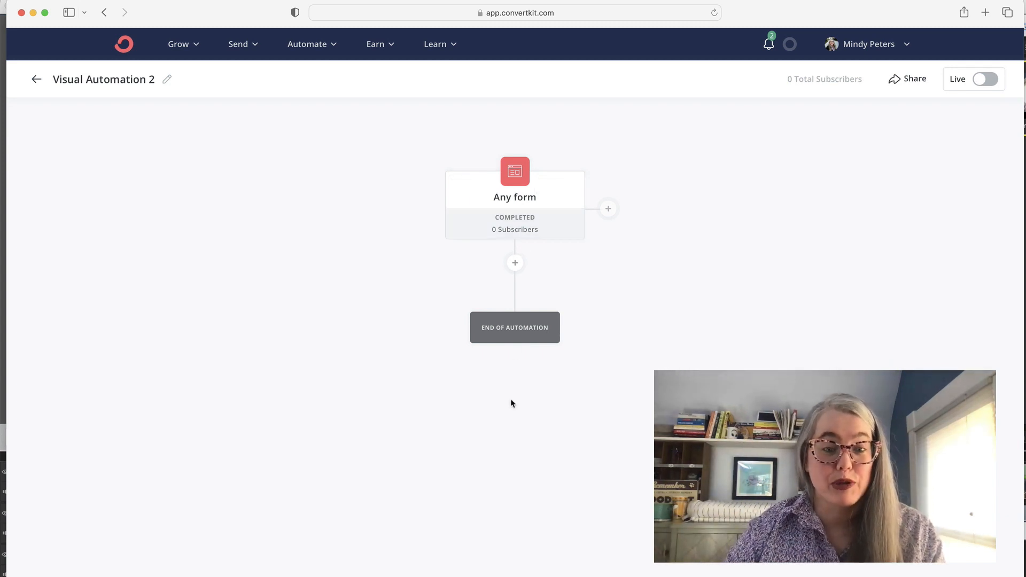
Step: Begin a new step below the Any form trigger and review the available event, action and condition types
{"action": "left_click", "coordinate": [515, 264]}
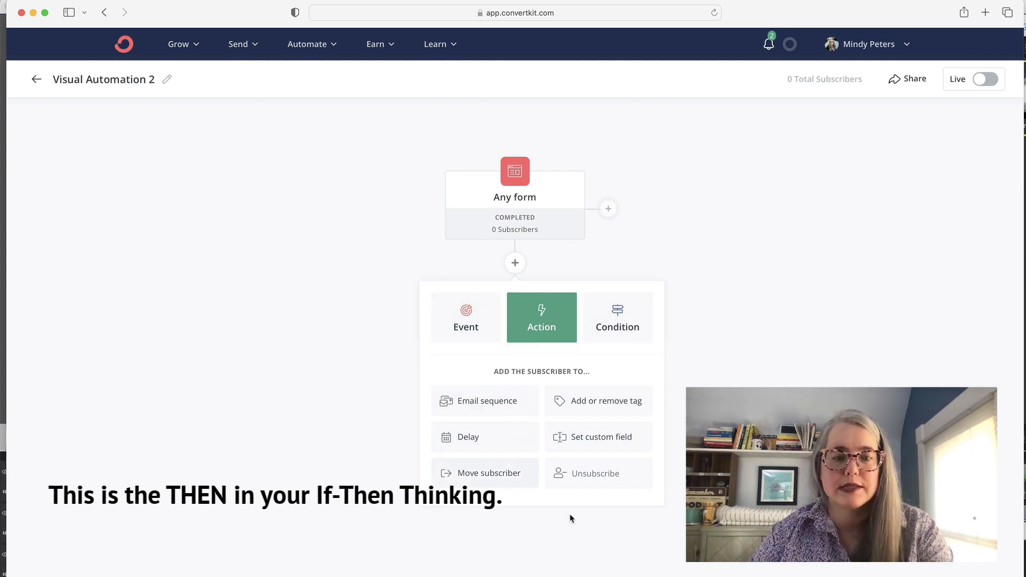
{"action": "left_click", "coordinate": [465, 326]}
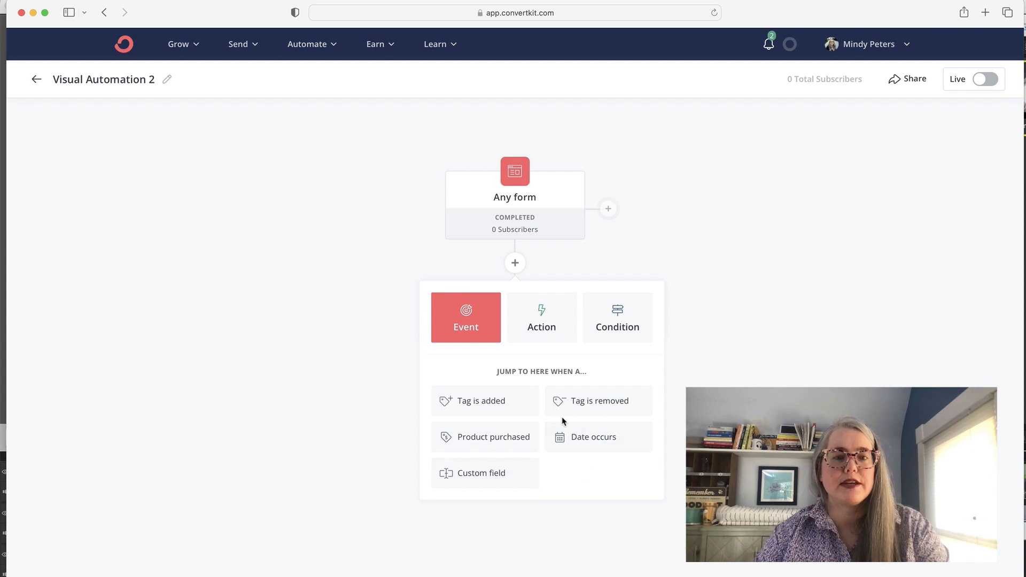
{"action": "mouse_move", "coordinate": [527, 200]}
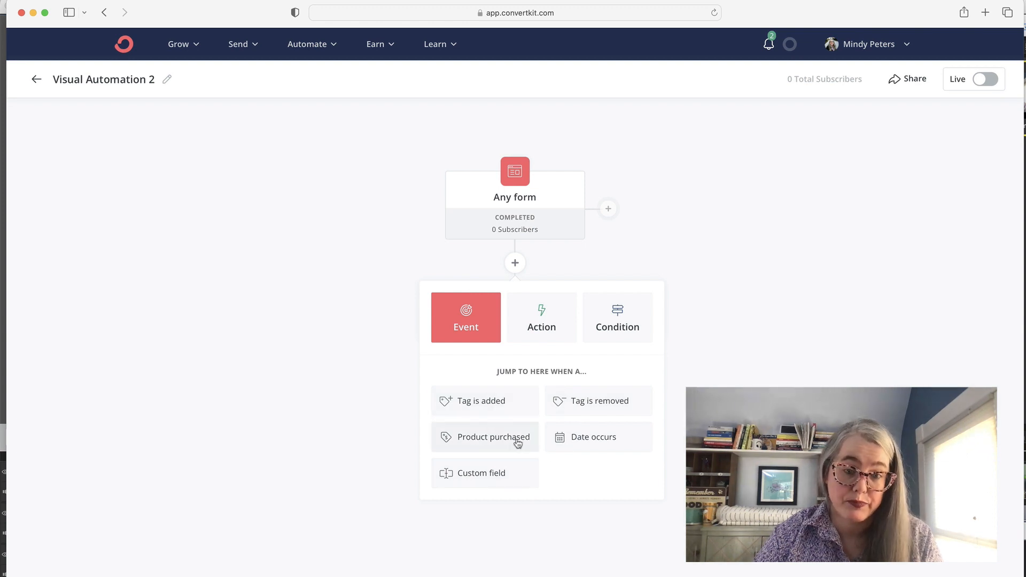
{"action": "left_click", "coordinate": [540, 328]}
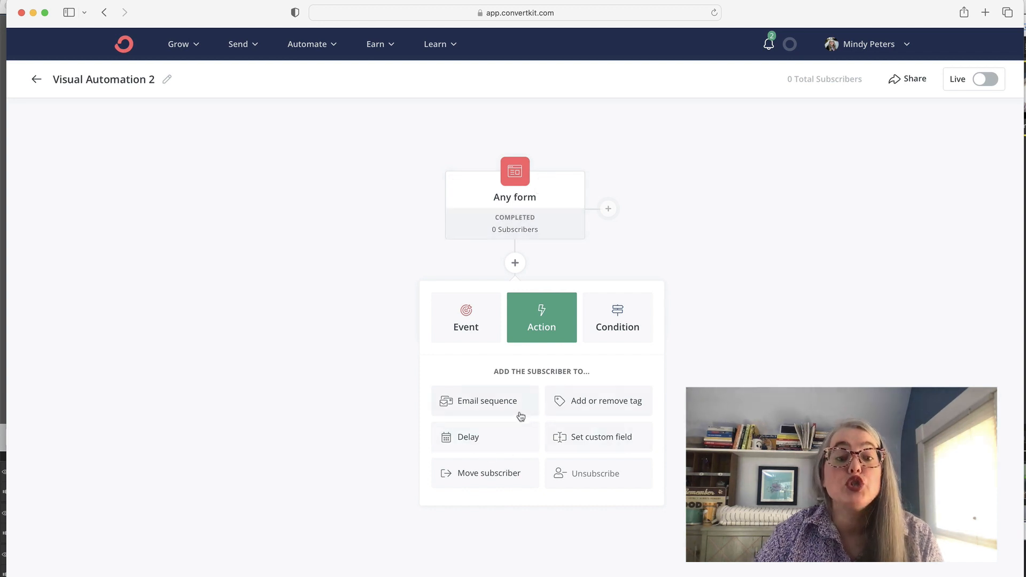
{"action": "mouse_move", "coordinate": [556, 481]}
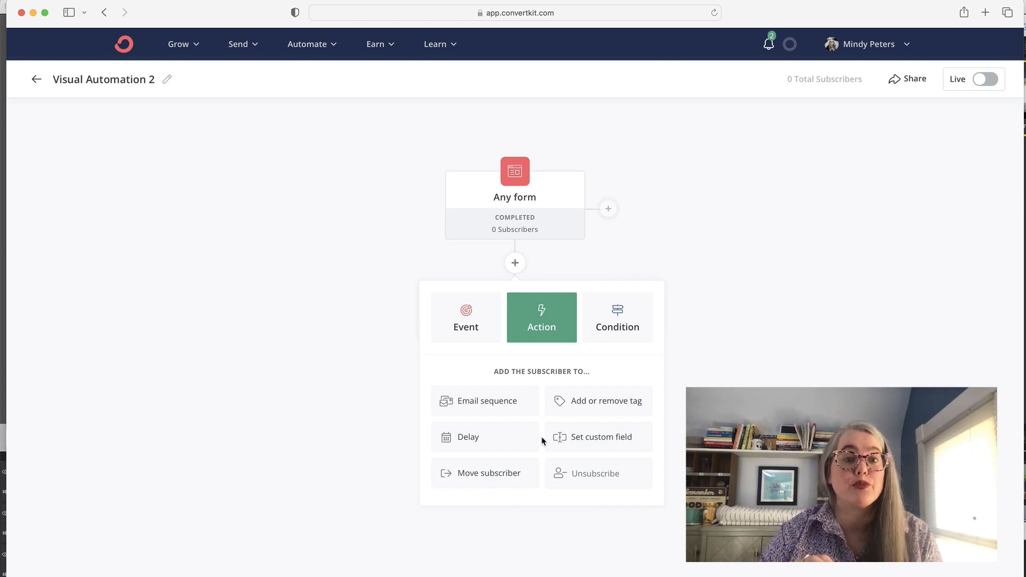
{"action": "left_click", "coordinate": [603, 317]}
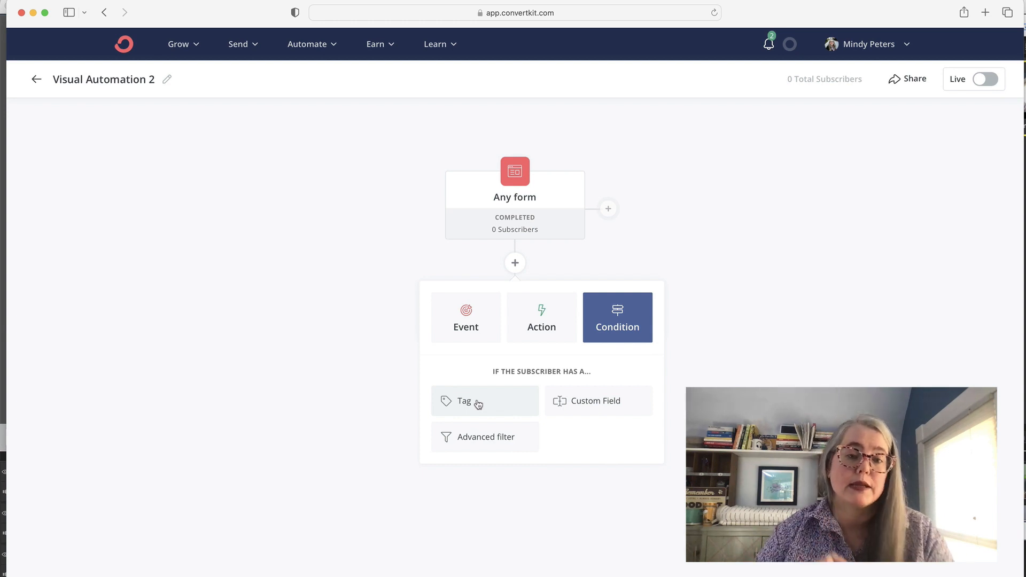
Step: Add an email sequence action below the Any form trigger that puts subscribers into the Mini Automations Course sequence
{"action": "left_click", "coordinate": [532, 336]}
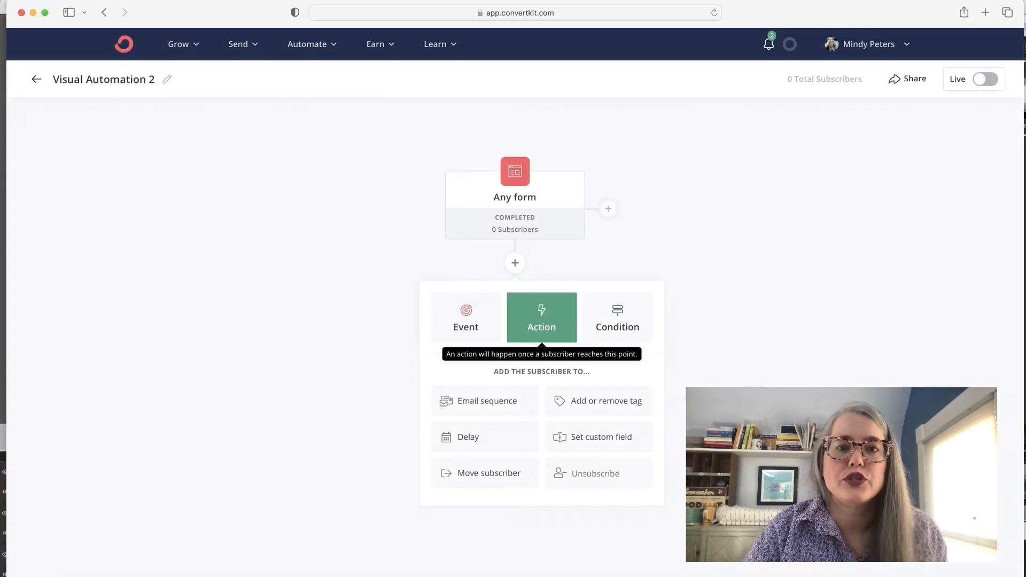
{"action": "left_click", "coordinate": [491, 411]}
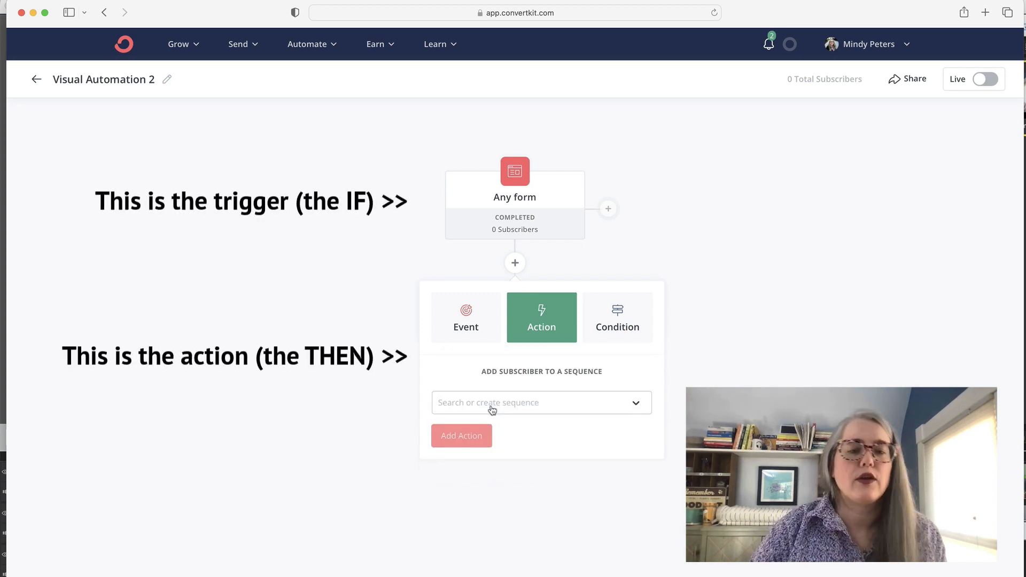
{"action": "mouse_move", "coordinate": [542, 216]}
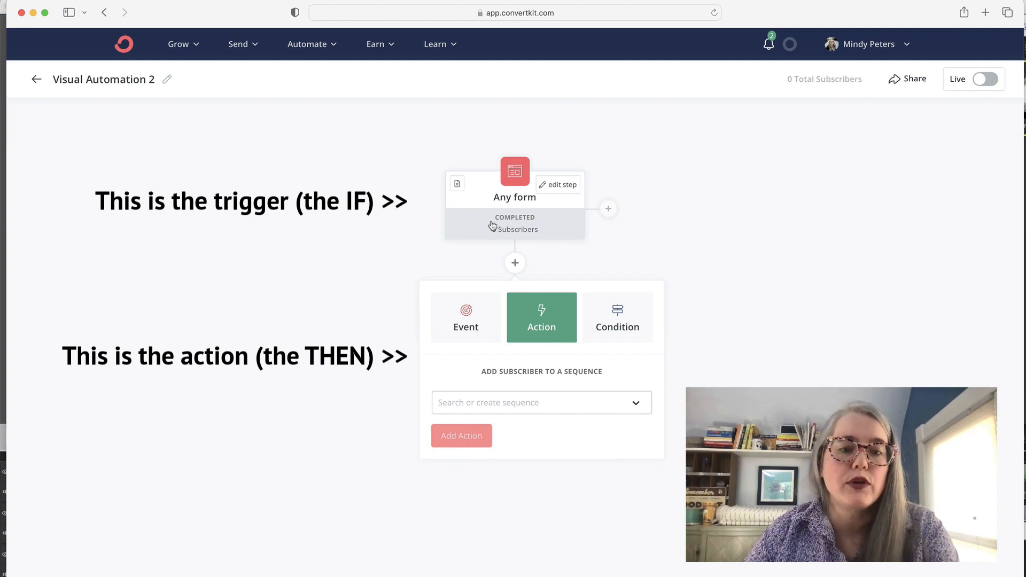
{"action": "left_click", "coordinate": [586, 408]}
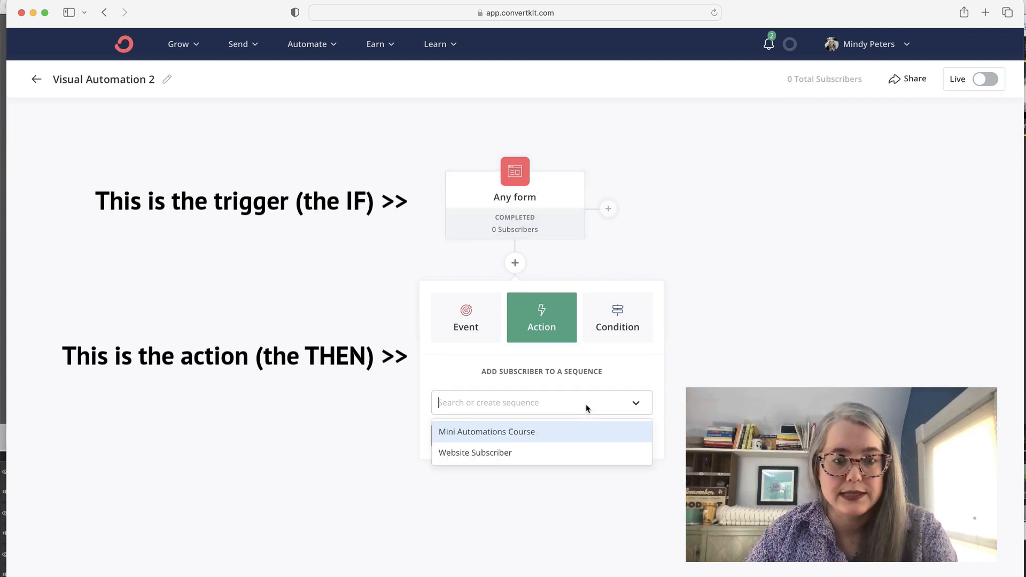
{"action": "left_click", "coordinate": [539, 441]}
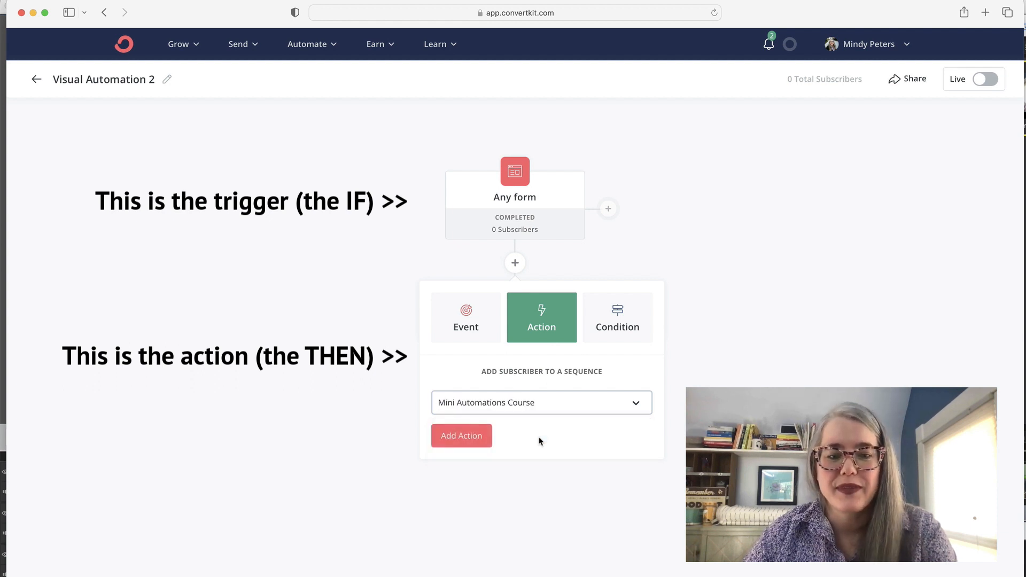
{"action": "left_click", "coordinate": [478, 436]}
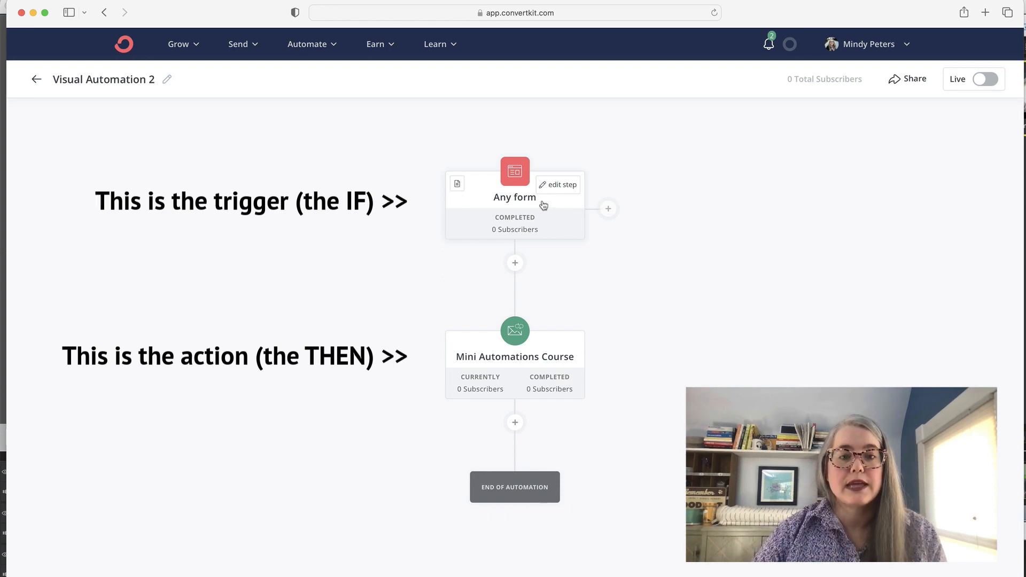
{"action": "mouse_move", "coordinate": [518, 187]}
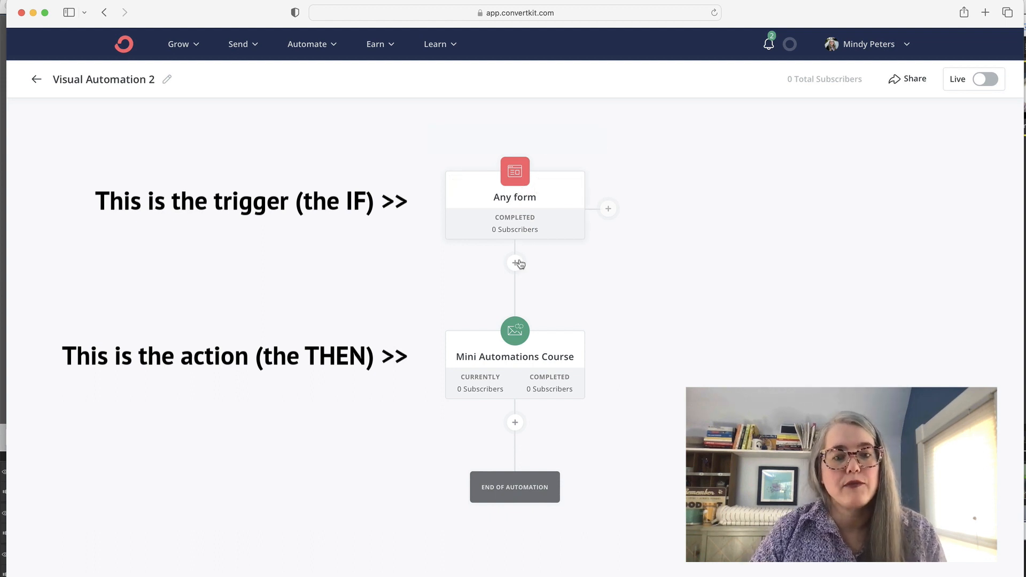
{"action": "mouse_move", "coordinate": [521, 342]}
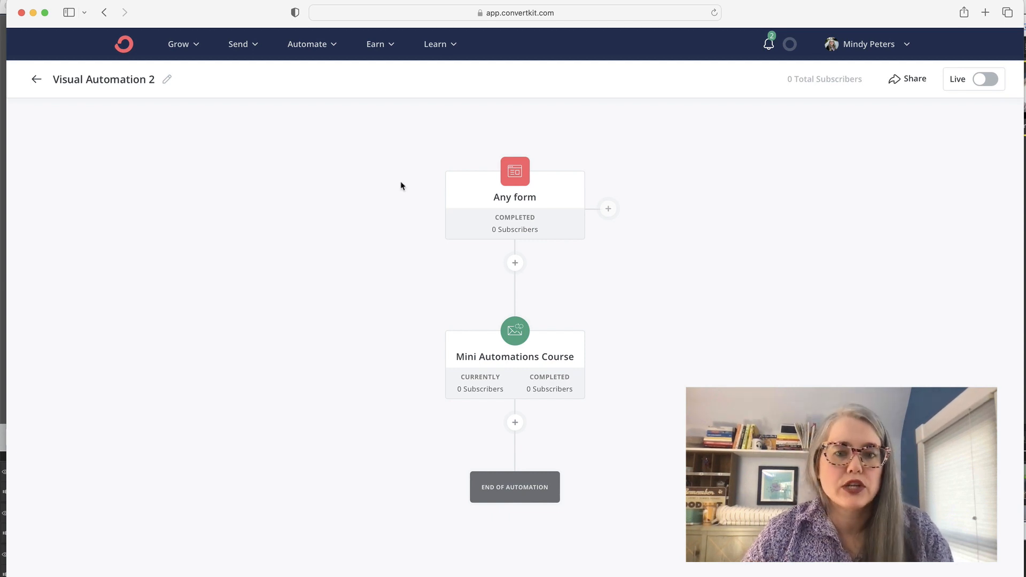
{"action": "left_click", "coordinate": [610, 212]}
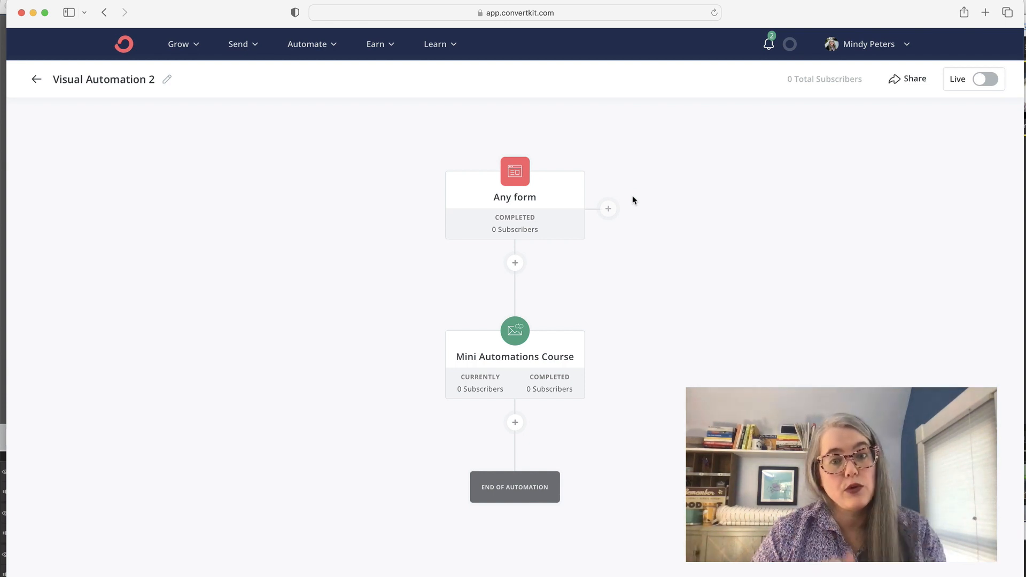
{"action": "left_click", "coordinate": [607, 210]}
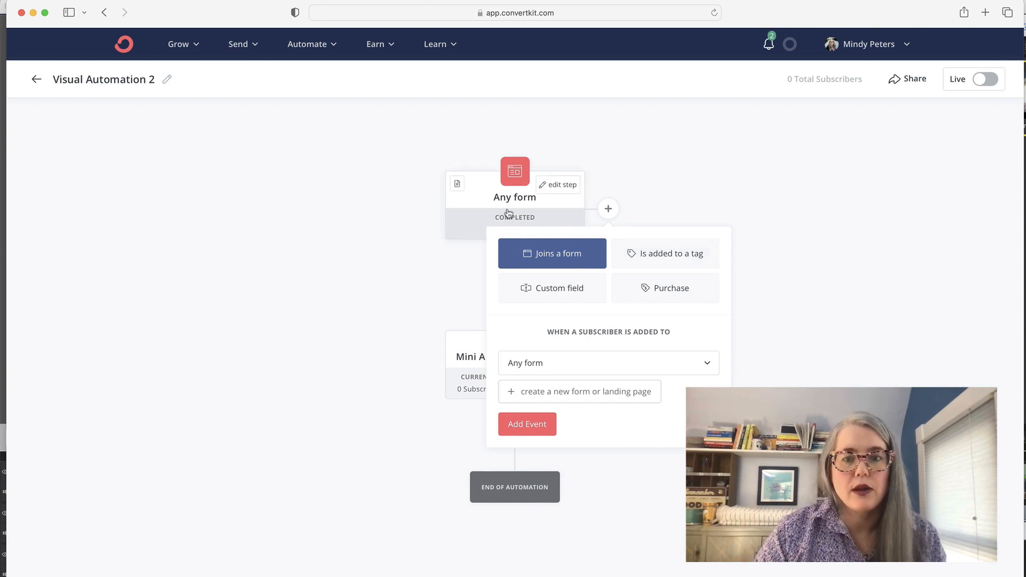
{"action": "left_click", "coordinate": [654, 255]}
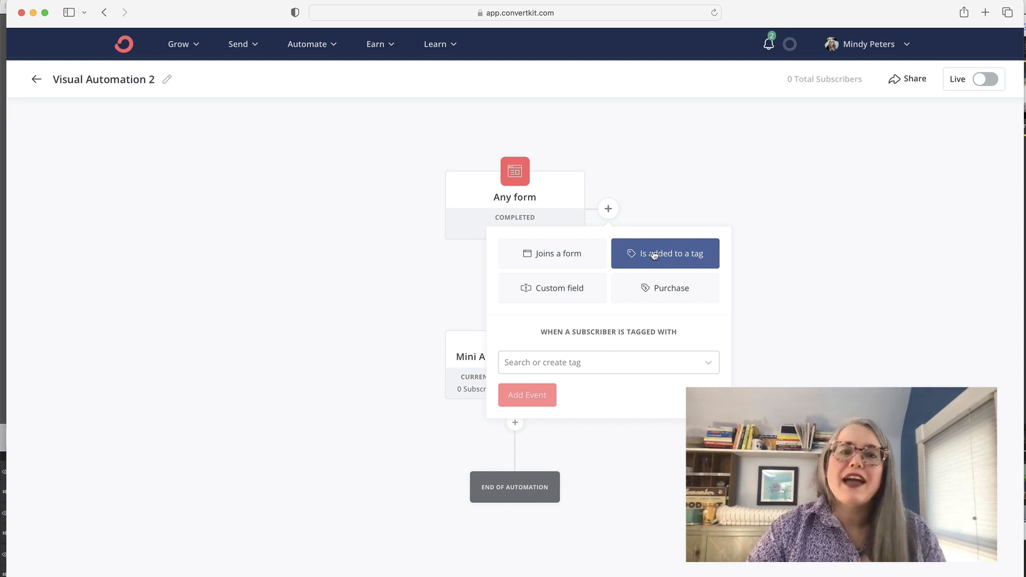
{"action": "left_click", "coordinate": [443, 300]}
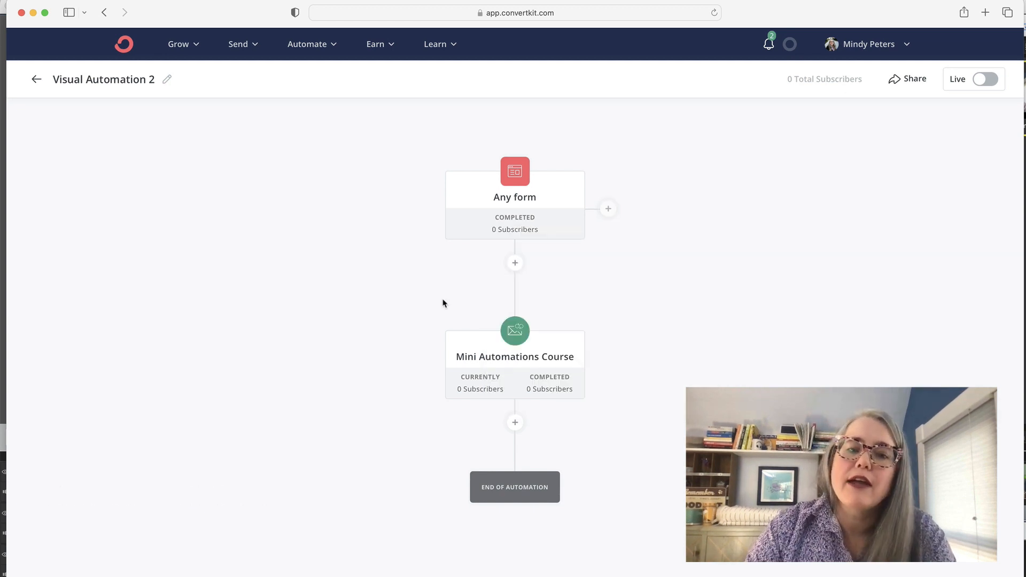
{"action": "mouse_move", "coordinate": [485, 211]}
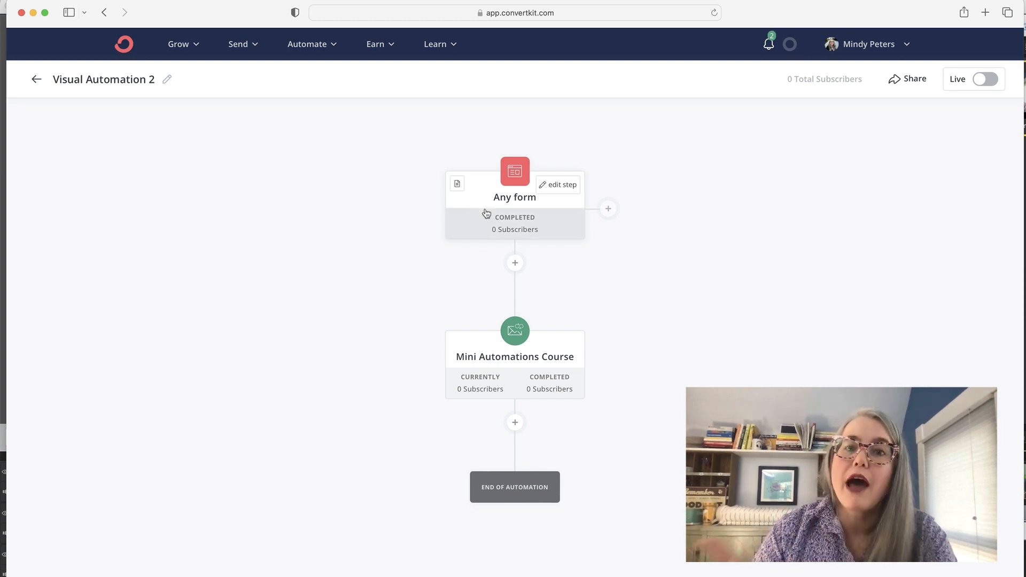
{"action": "mouse_move", "coordinate": [484, 380]}
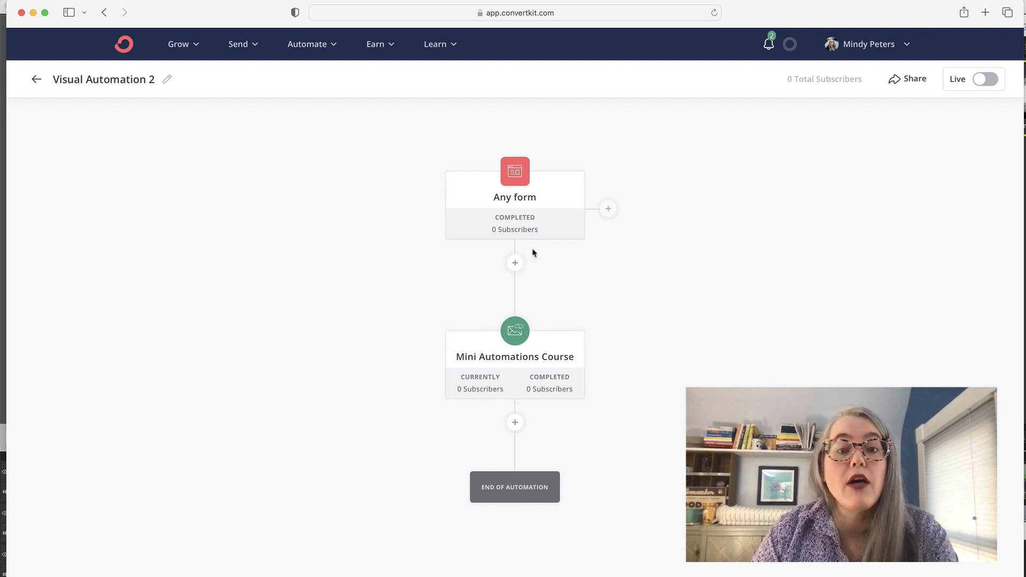
Step: Add a second trigger event beside Any form for subscribers tagged with Uploaded Contact
{"action": "left_click", "coordinate": [615, 209]}
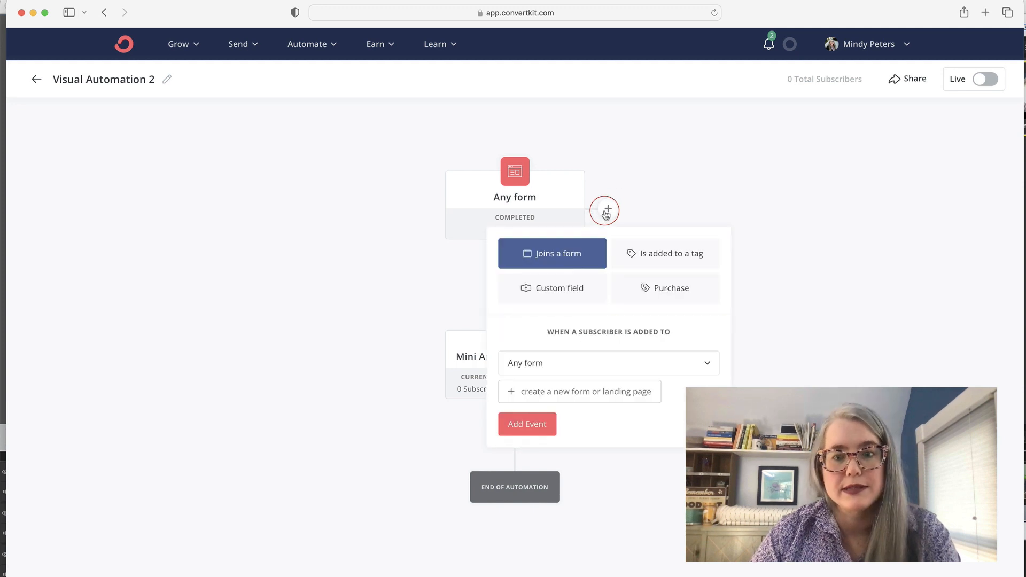
{"action": "left_click", "coordinate": [641, 252]}
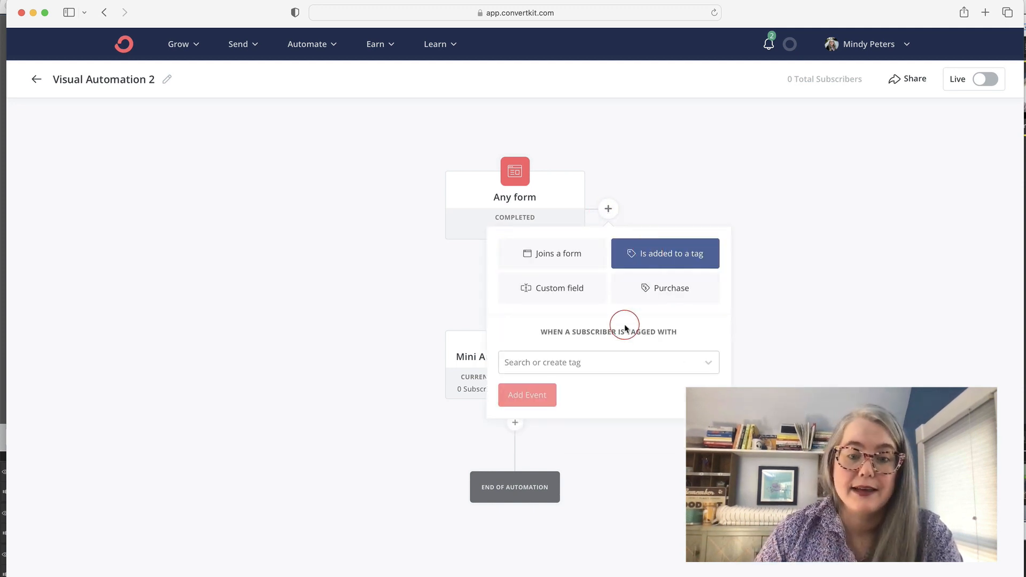
{"action": "left_click", "coordinate": [614, 361]}
{"action": "left_click", "coordinate": [564, 496]}
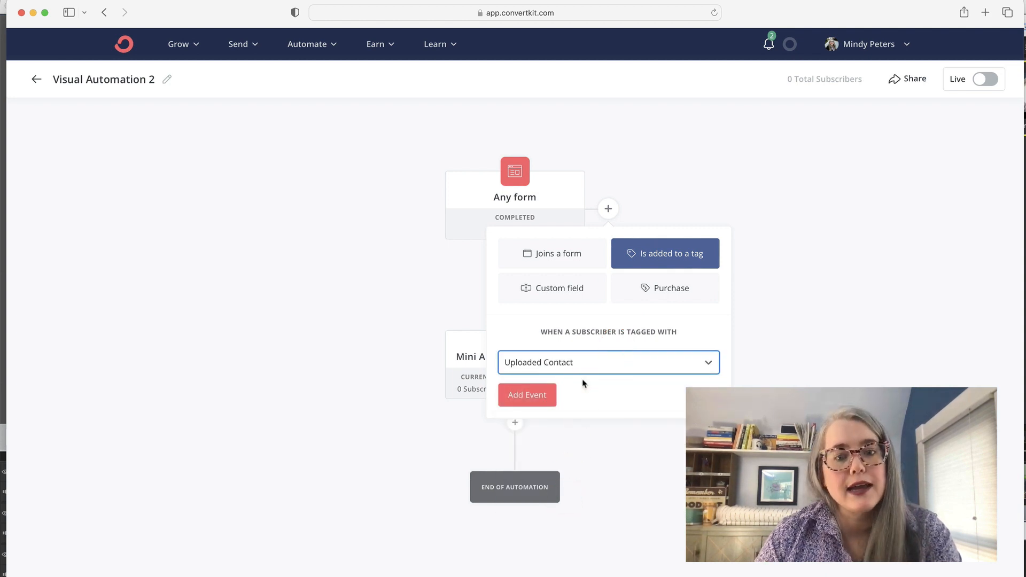
{"action": "left_click", "coordinate": [543, 394]}
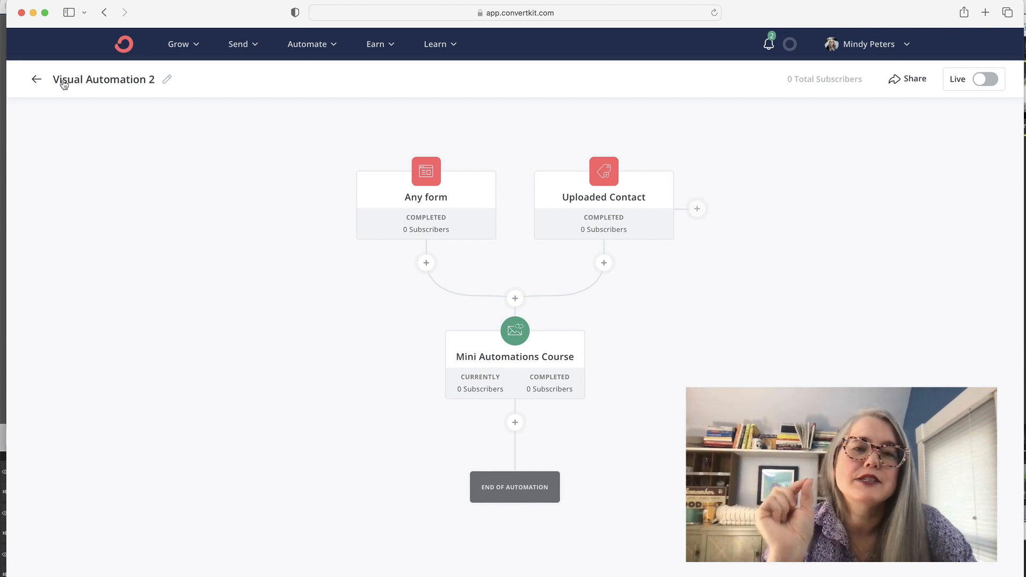
Step: Rename the automation as "New Subscribers: Send Welcome Emails" and return to the list of visual automations
{"action": "left_click", "coordinate": [168, 80]}
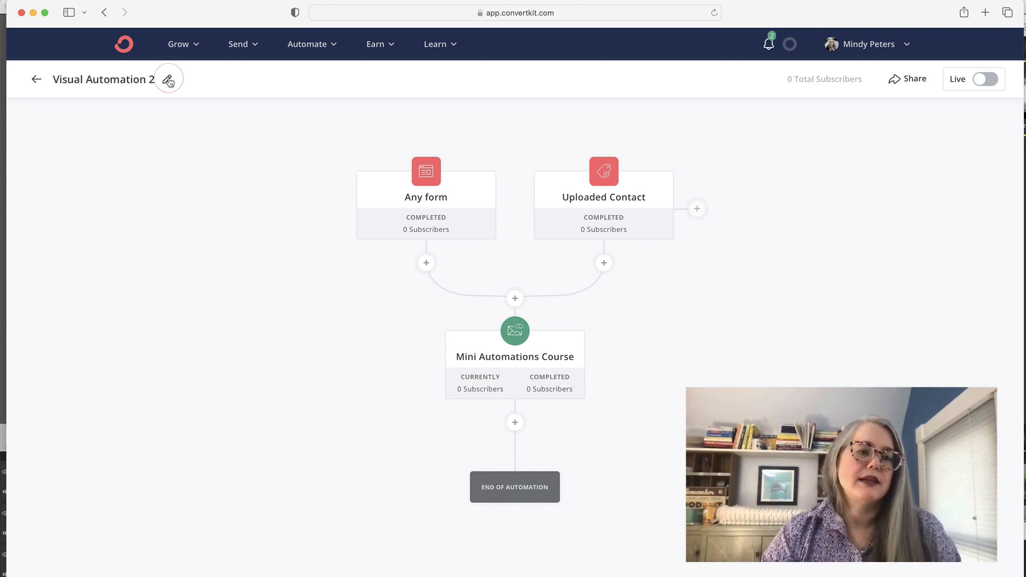
{"action": "triple_click", "coordinate": [140, 82]}
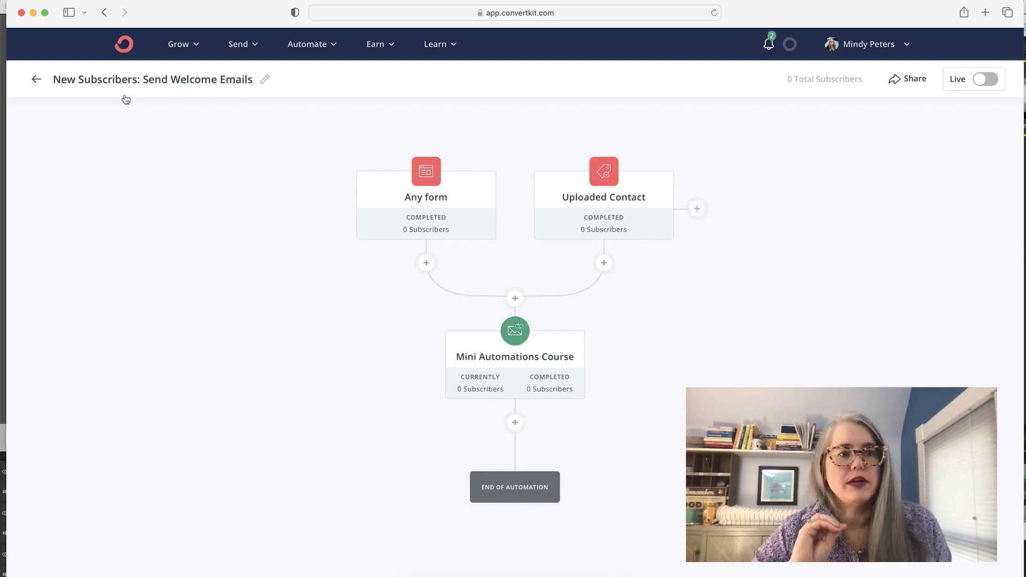
{"action": "left_click", "coordinate": [37, 81]}
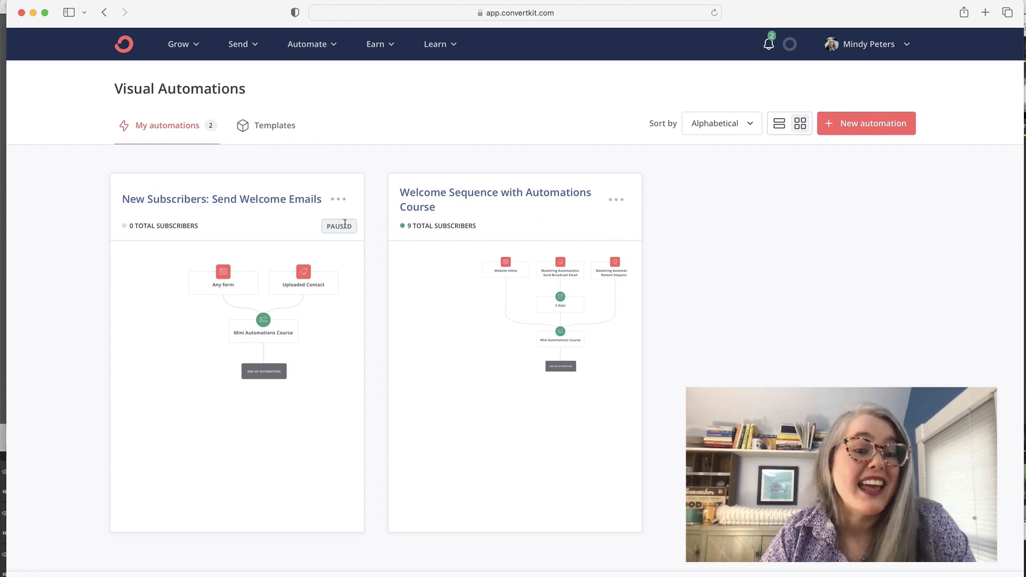
Step: Open the New Subscribers: Send Welcome Emails automation and turn it live, confirming the activation
{"action": "left_click", "coordinate": [262, 202]}
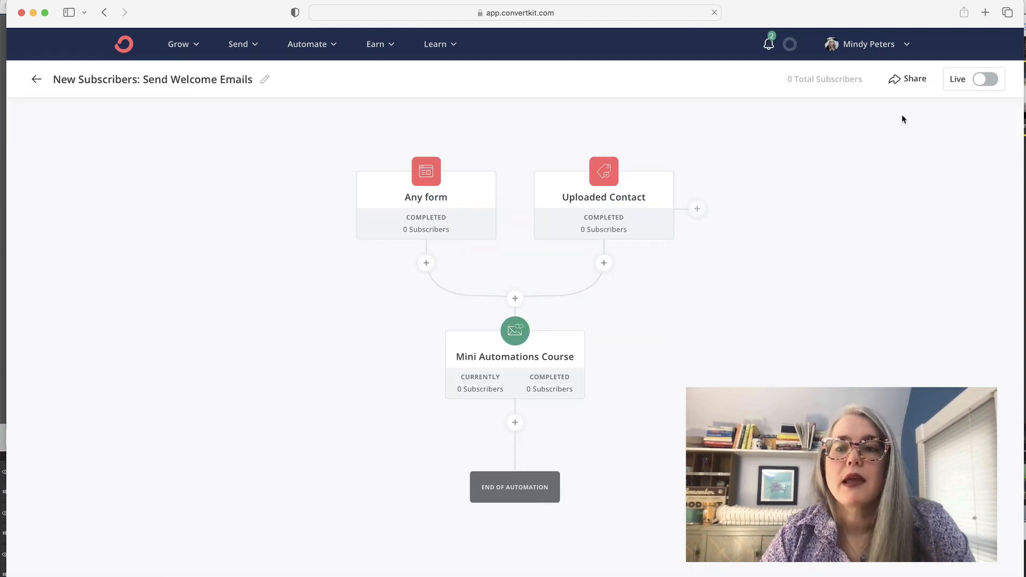
{"action": "left_click", "coordinate": [986, 79]}
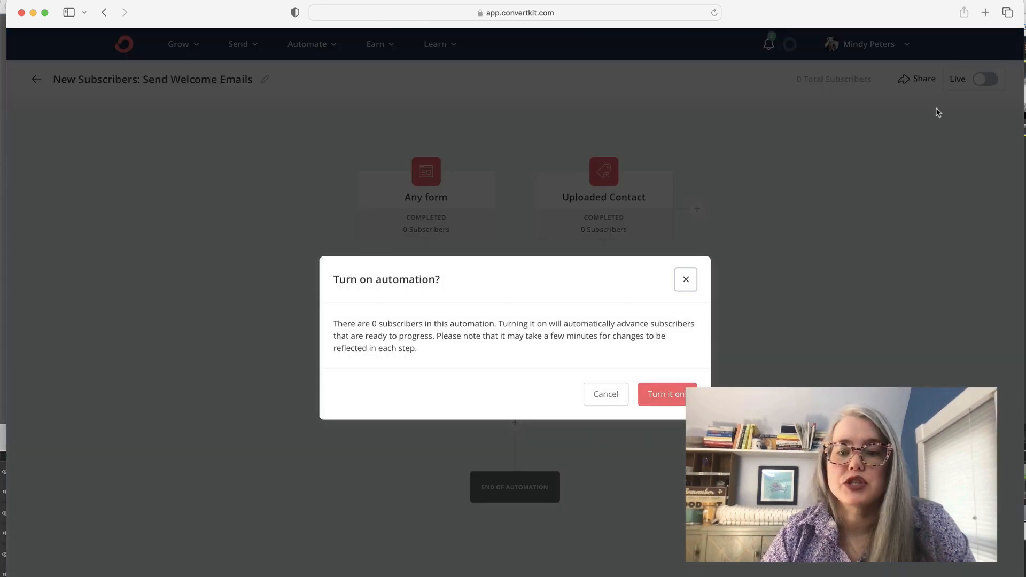
{"action": "left_click", "coordinate": [667, 398]}
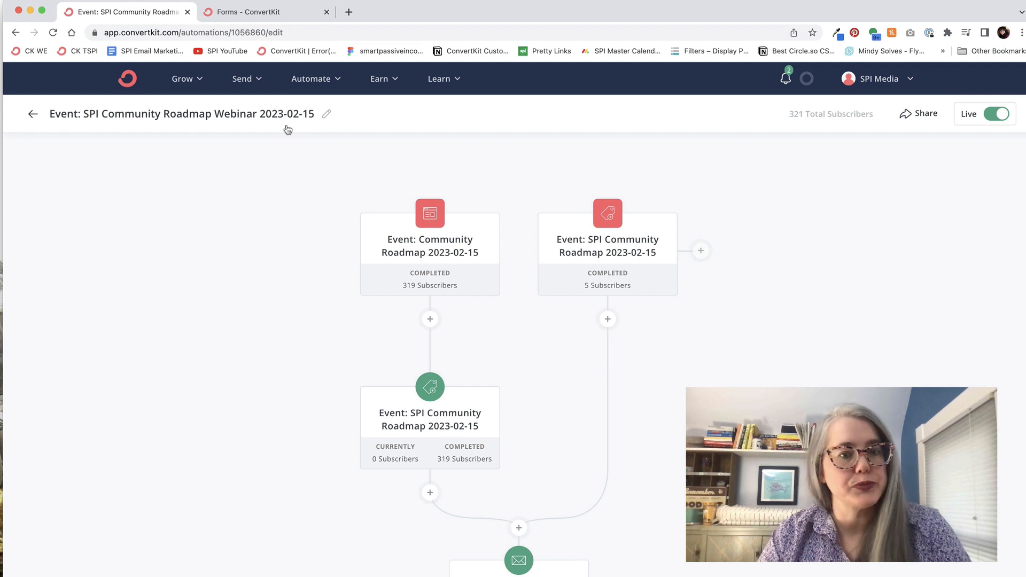
Step: Review the SPI Community Roadmap Webinar automation from its triggers to its first email sequence and preview the registration thank-you email as in a browser
{"action": "mouse_move", "coordinate": [492, 267]}
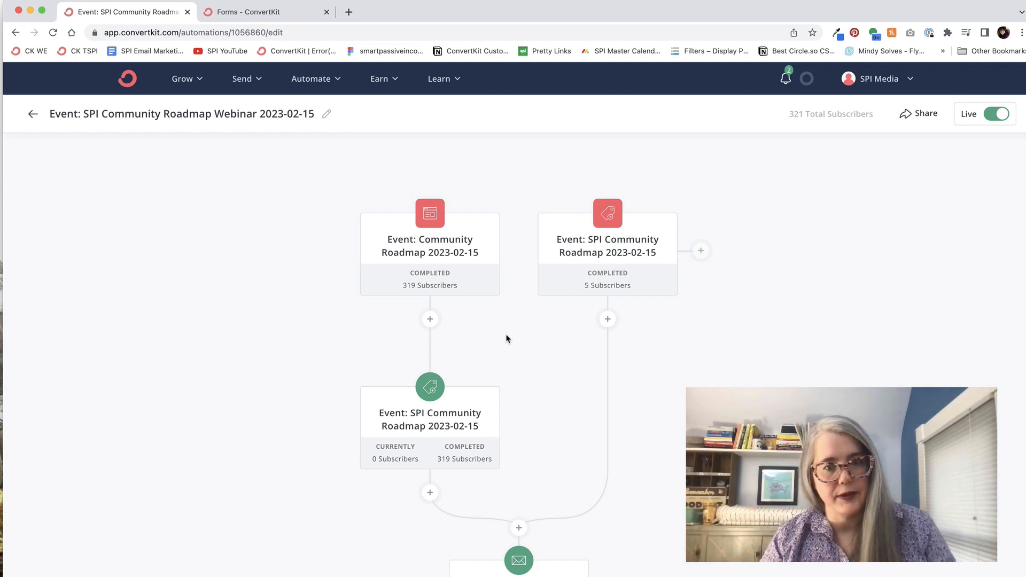
{"action": "scroll", "coordinate": [518, 392], "scroll_direction": "down", "scroll_amount": 3}
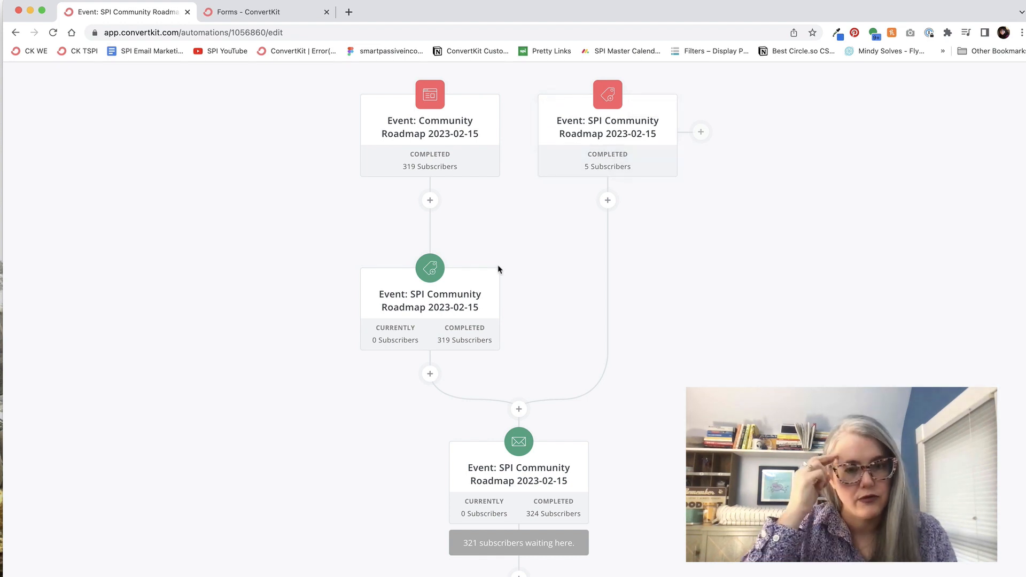
{"action": "mouse_move", "coordinate": [469, 300]}
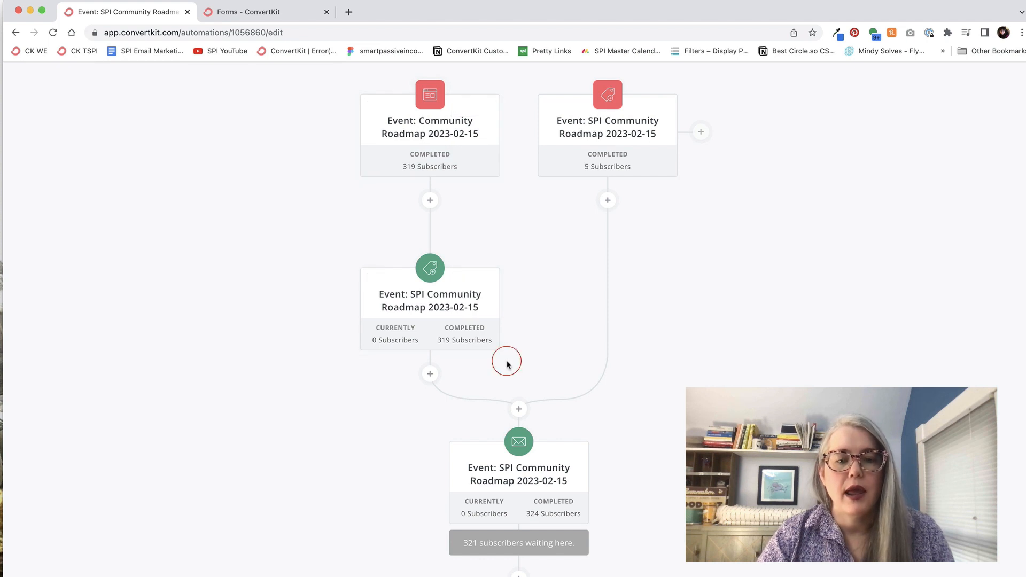
{"action": "scroll", "coordinate": [508, 359], "scroll_direction": "down", "scroll_amount": 5}
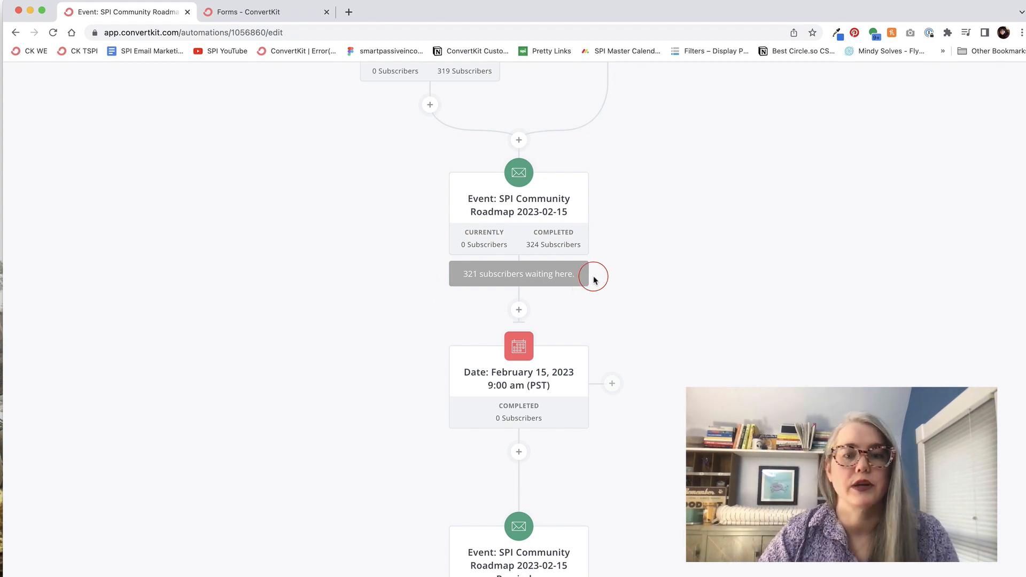
{"action": "mouse_move", "coordinate": [532, 222]}
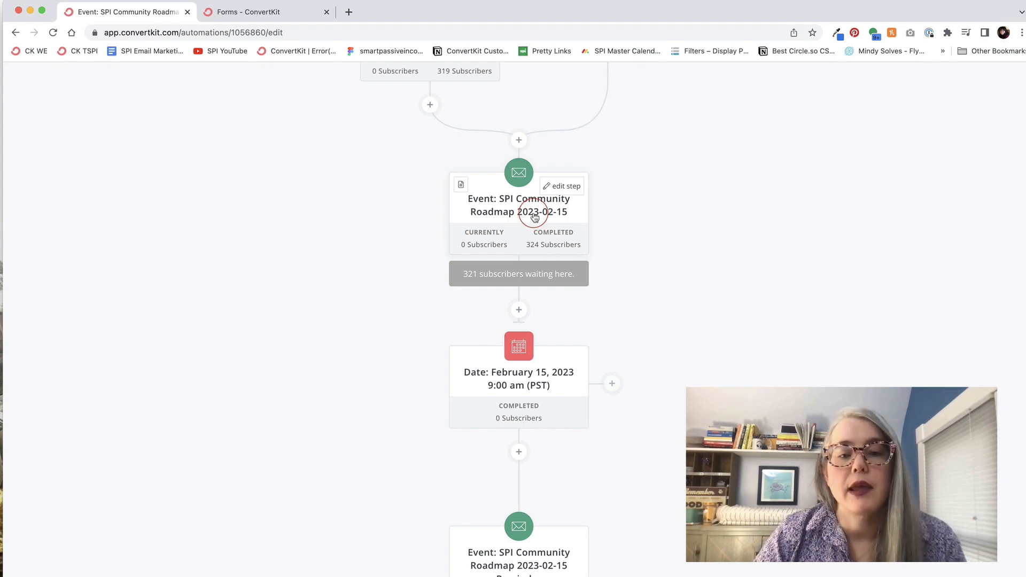
{"action": "left_click", "coordinate": [534, 216]}
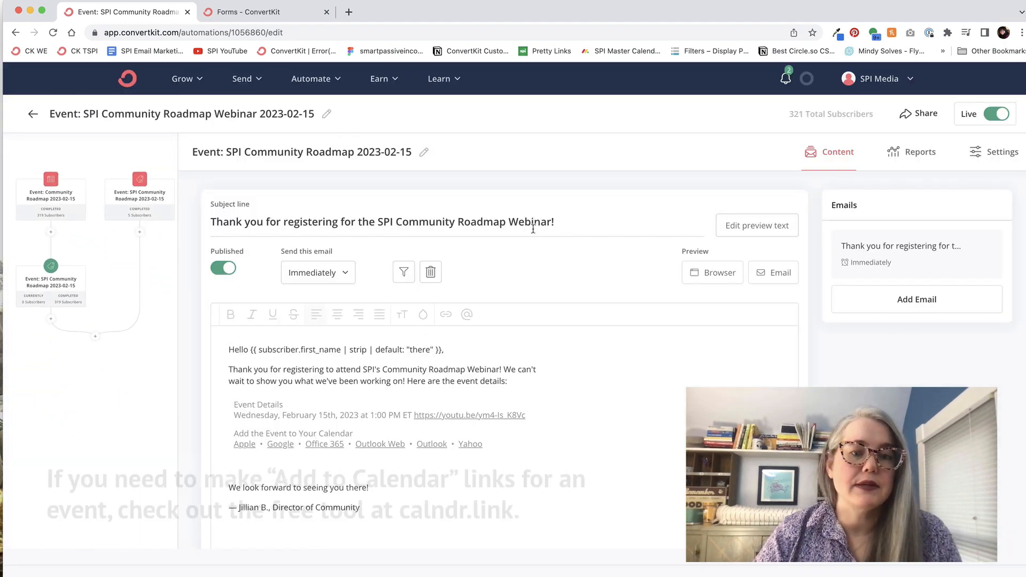
{"action": "left_click", "coordinate": [721, 273]}
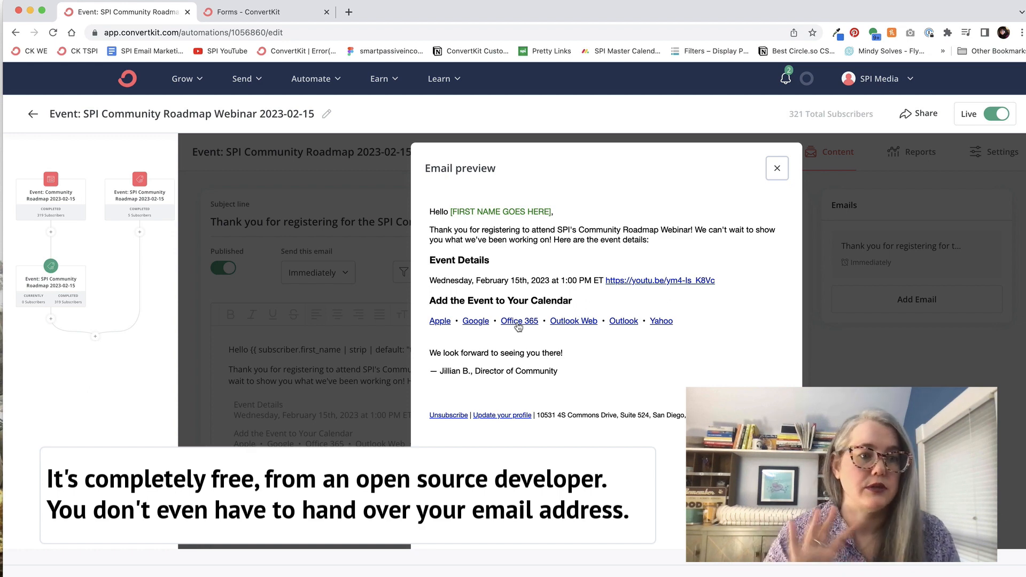
{"action": "left_click", "coordinate": [140, 395]}
Step: Examine the February 15, 2023 date event and open the Reminder email sequence that follows it in the webinar automation
{"action": "scroll", "coordinate": [461, 434], "scroll_direction": "down", "scroll_amount": 2}
{"action": "scroll", "coordinate": [461, 434], "scroll_direction": "down", "scroll_amount": 5}
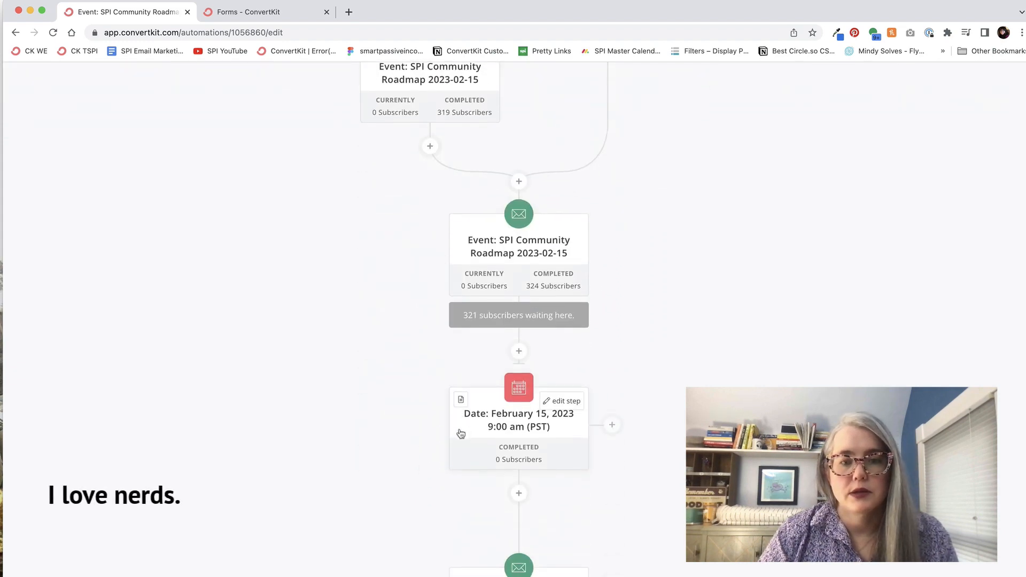
{"action": "left_click", "coordinate": [522, 295]}
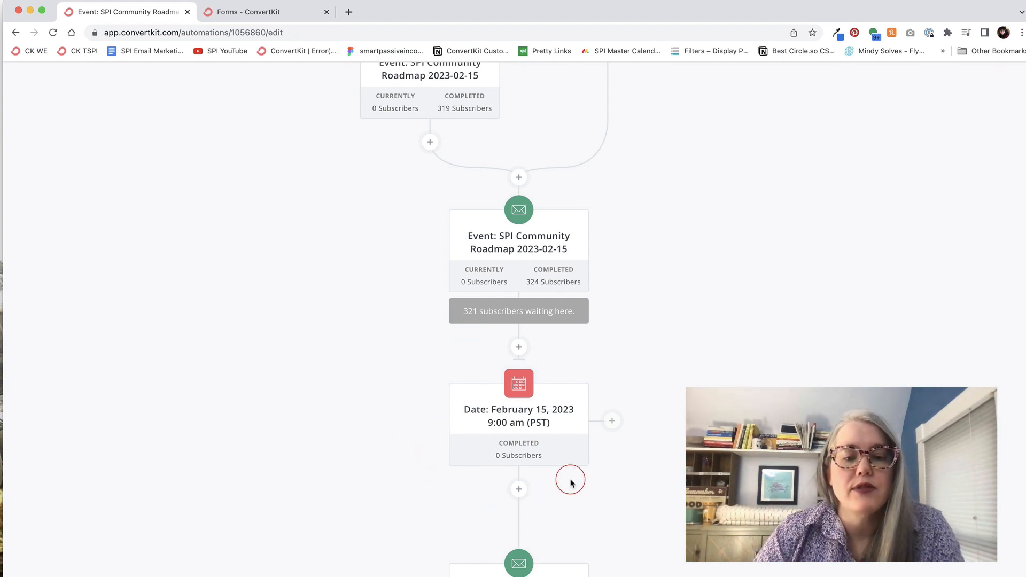
{"action": "mouse_move", "coordinate": [578, 460]}
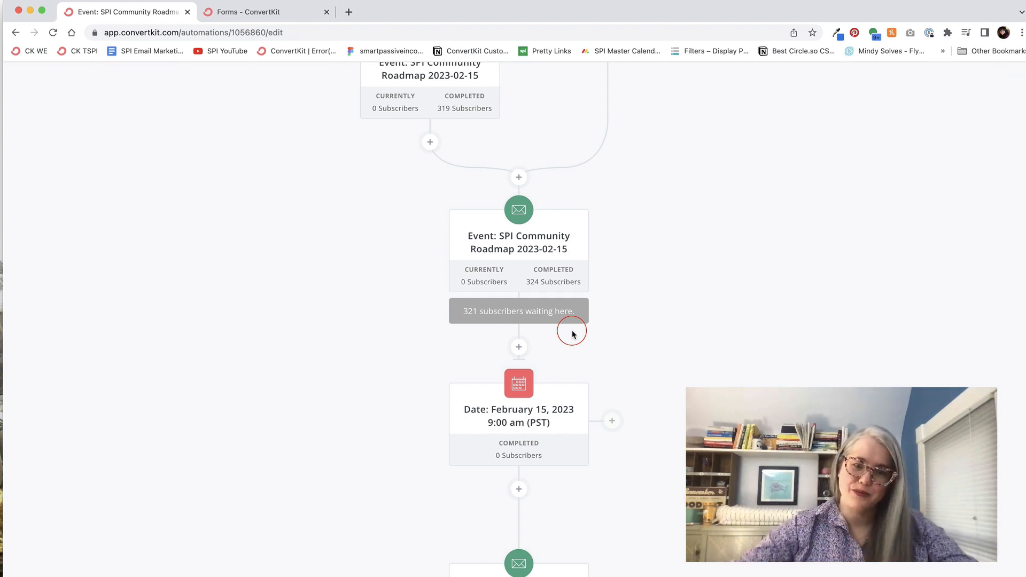
{"action": "scroll", "coordinate": [556, 502], "scroll_direction": "down", "scroll_amount": 3}
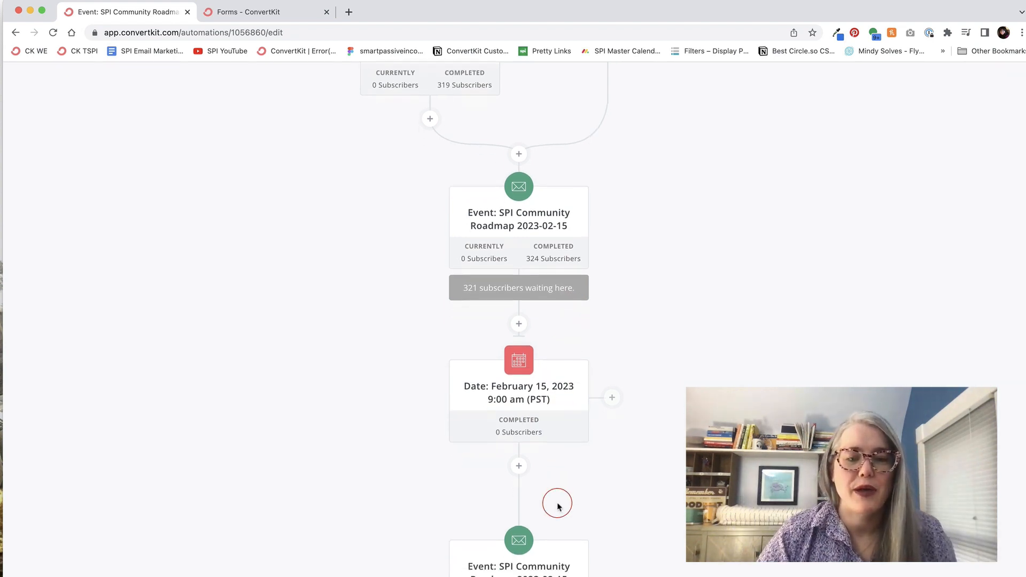
{"action": "scroll", "coordinate": [557, 506], "scroll_direction": "down", "scroll_amount": 2}
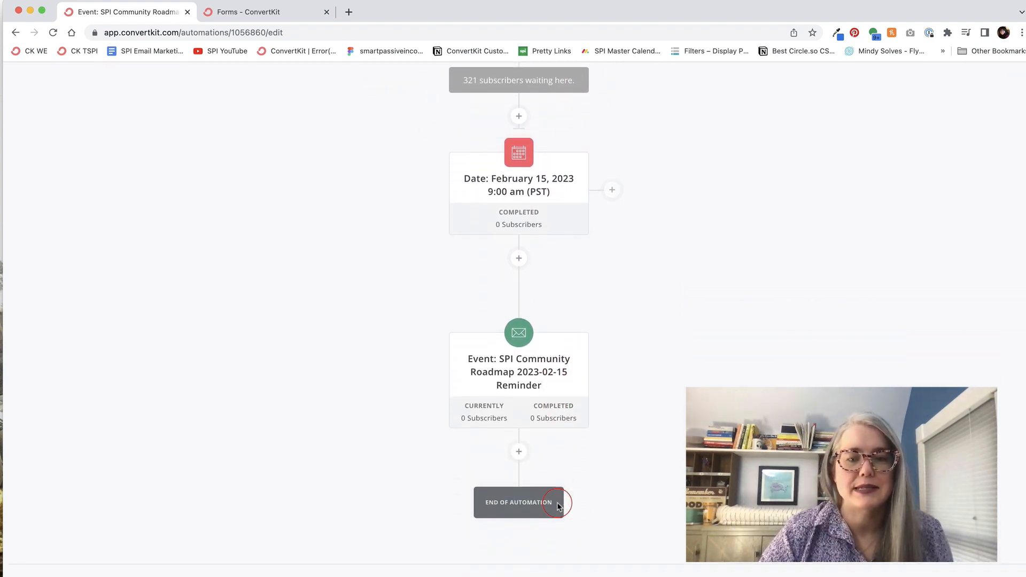
{"action": "left_click", "coordinate": [522, 383]}
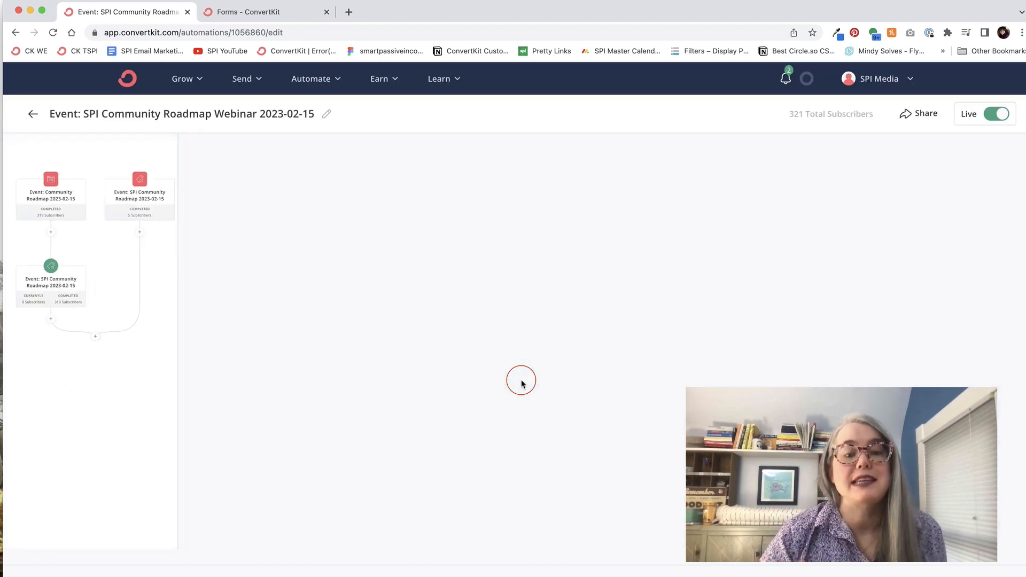
{"action": "left_click", "coordinate": [696, 282]}
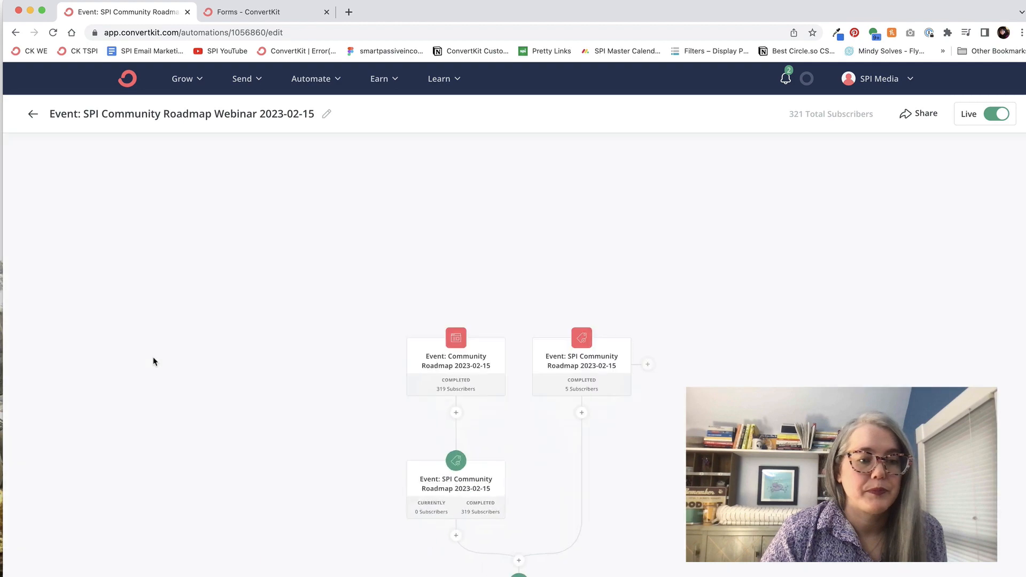
{"action": "left_click", "coordinate": [154, 359]}
{"action": "scroll", "coordinate": [326, 422], "scroll_direction": "down", "scroll_amount": 10}
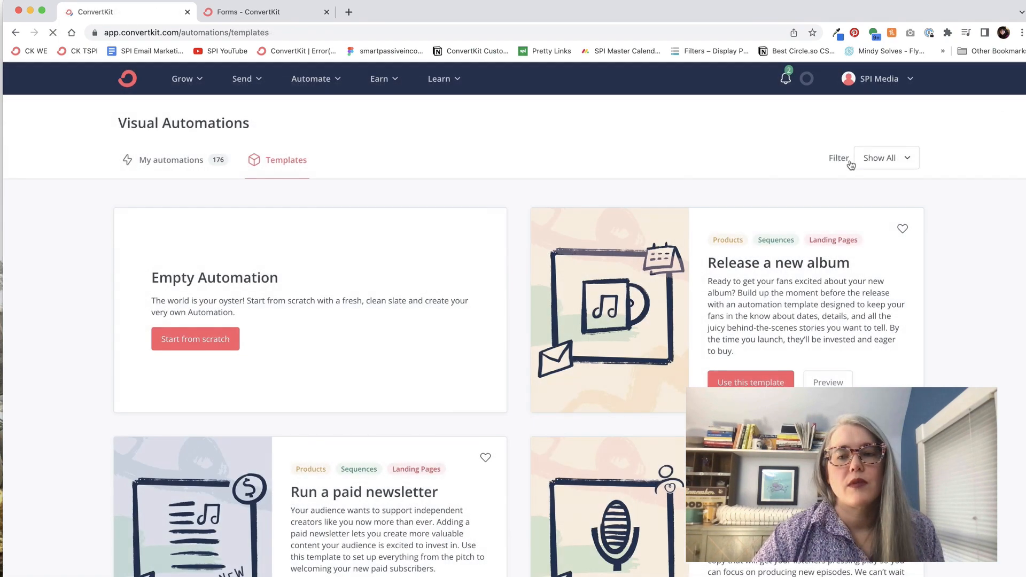
Step: Create an empty automation named "Event: Community Networking 2023-03-08" with a trigger for subscribers joining the form of the same name
{"action": "left_click", "coordinate": [203, 346]}
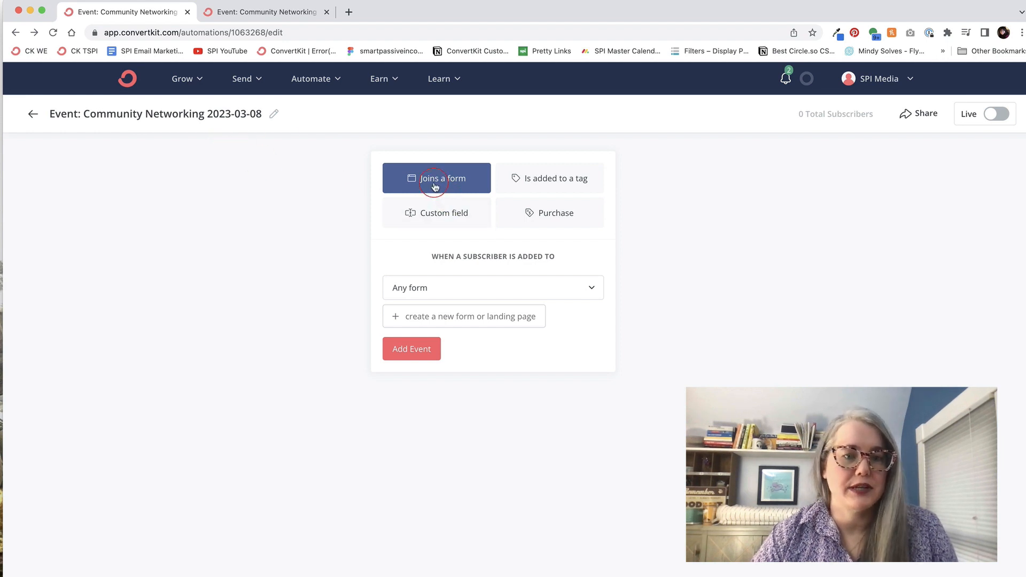
{"action": "left_click", "coordinate": [447, 298]}
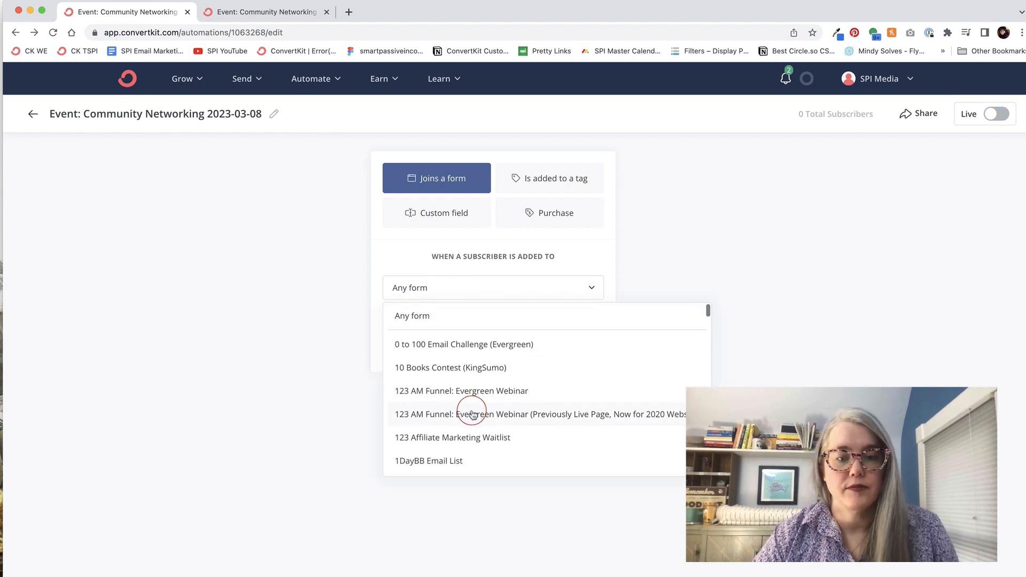
{"action": "scroll", "coordinate": [472, 415], "scroll_direction": "down", "scroll_amount": 15}
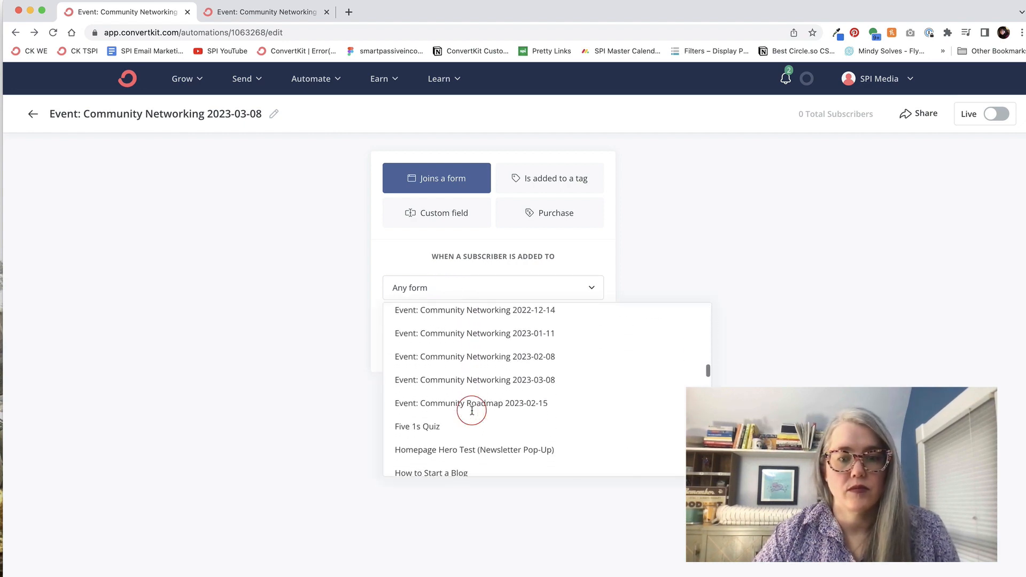
{"action": "left_click", "coordinate": [466, 377]}
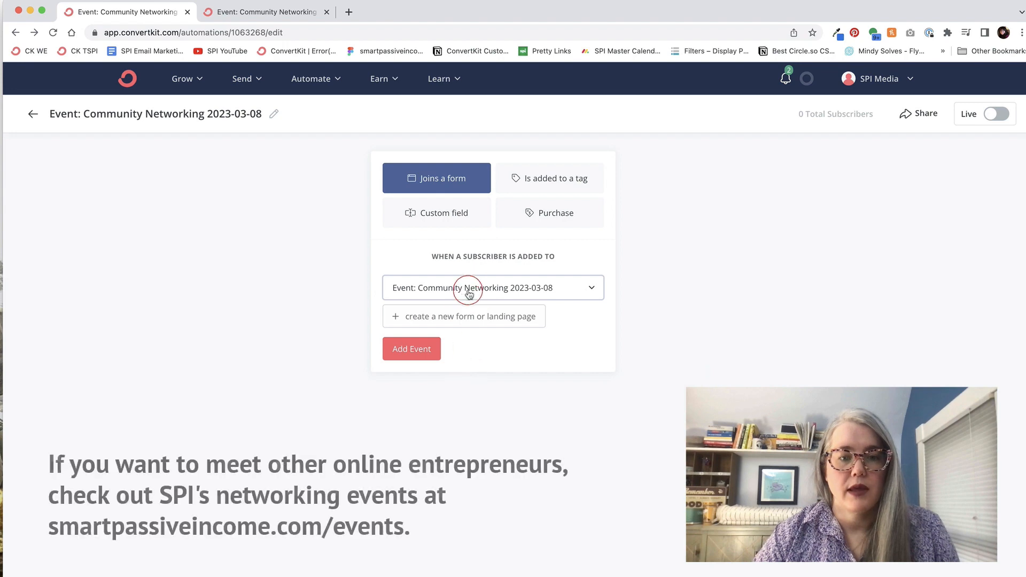
{"action": "left_click", "coordinate": [410, 350]}
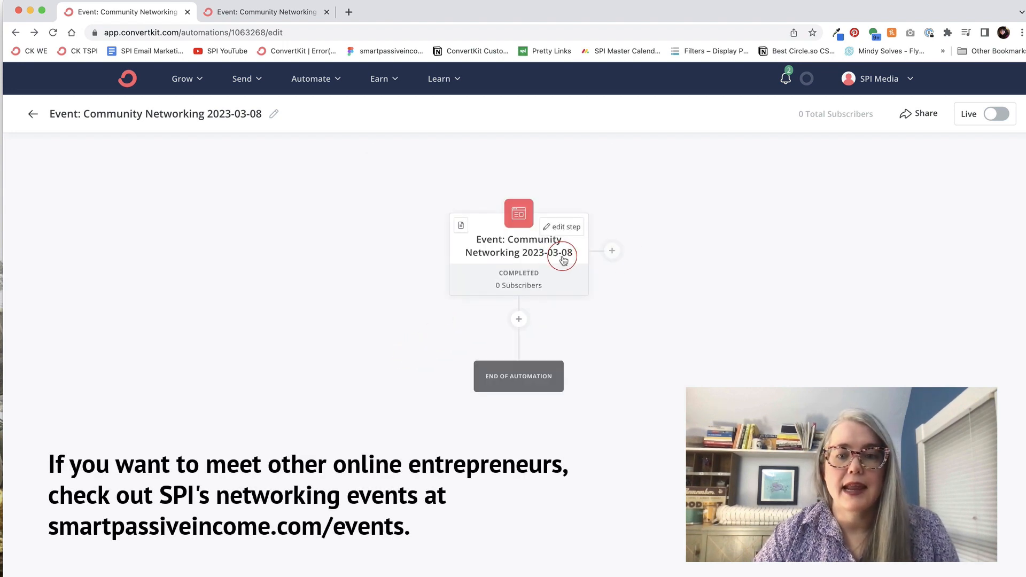
Step: Add a second trigger beside the form for subscribers tagged with Event: Community Networking 2023-03-08
{"action": "left_click", "coordinate": [609, 253]}
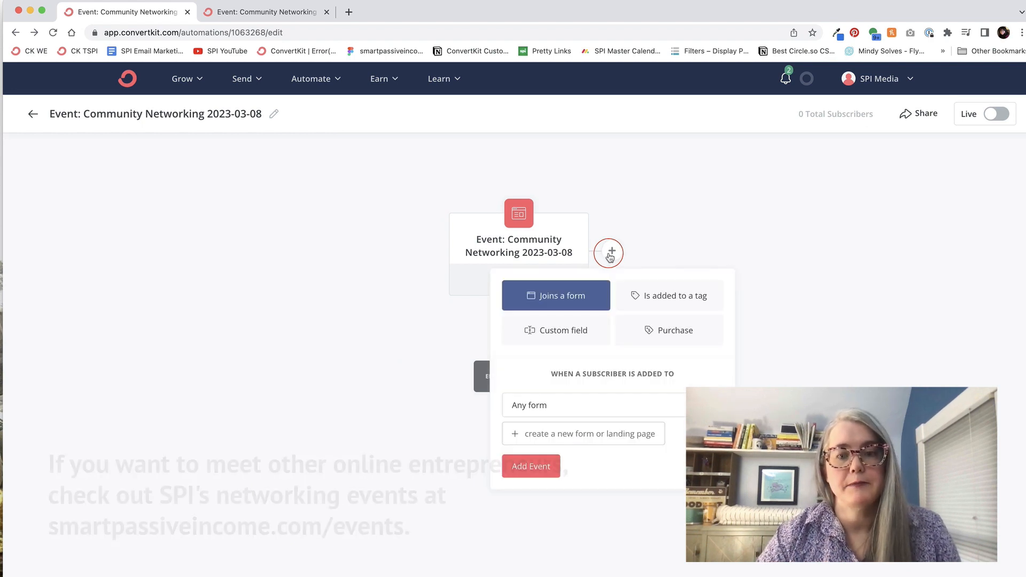
{"action": "left_click", "coordinate": [644, 293]}
{"action": "left_click", "coordinate": [580, 405]}
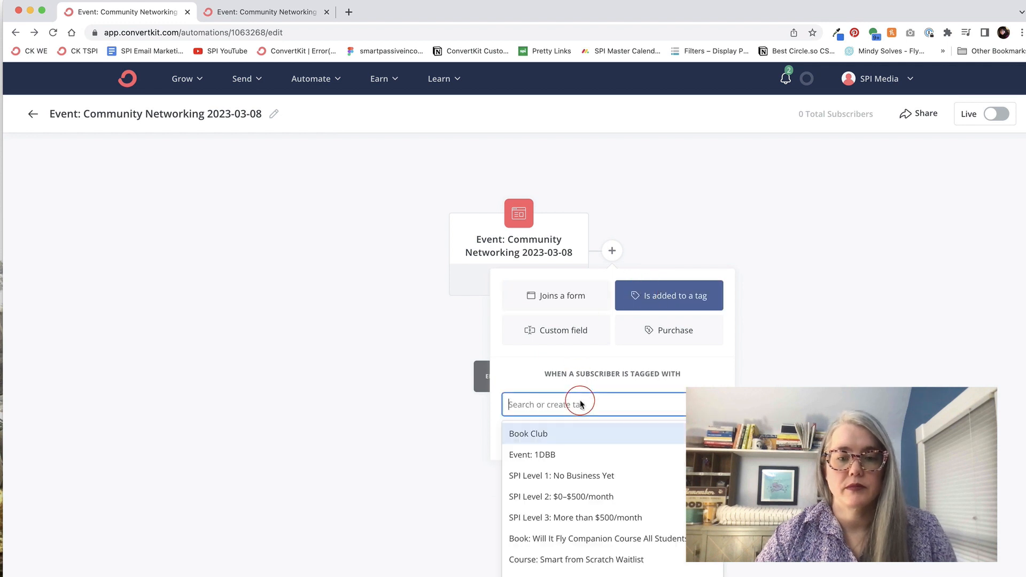
{"action": "type", "text": "Event: "}
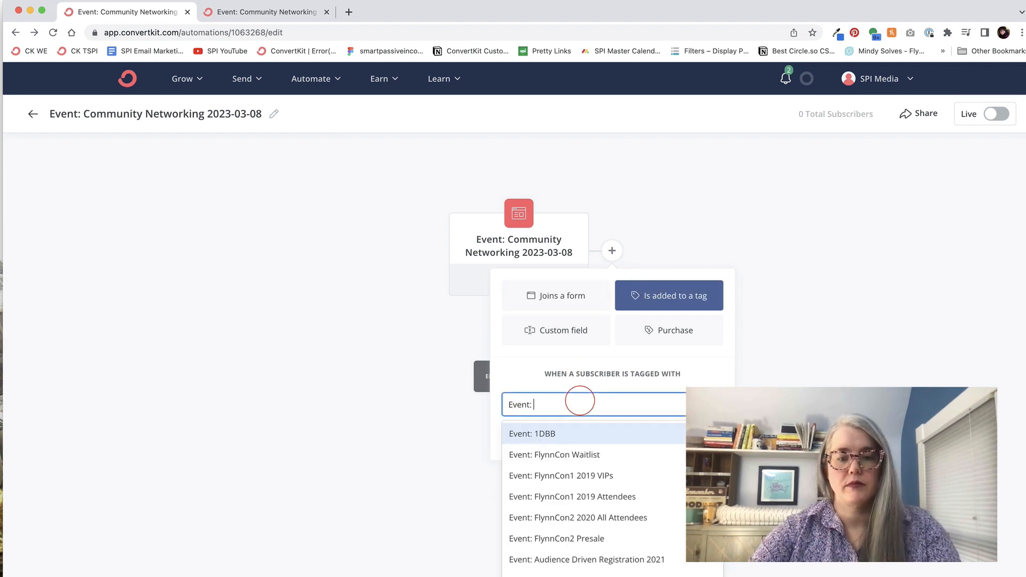
{"action": "type", "text": "Community"}
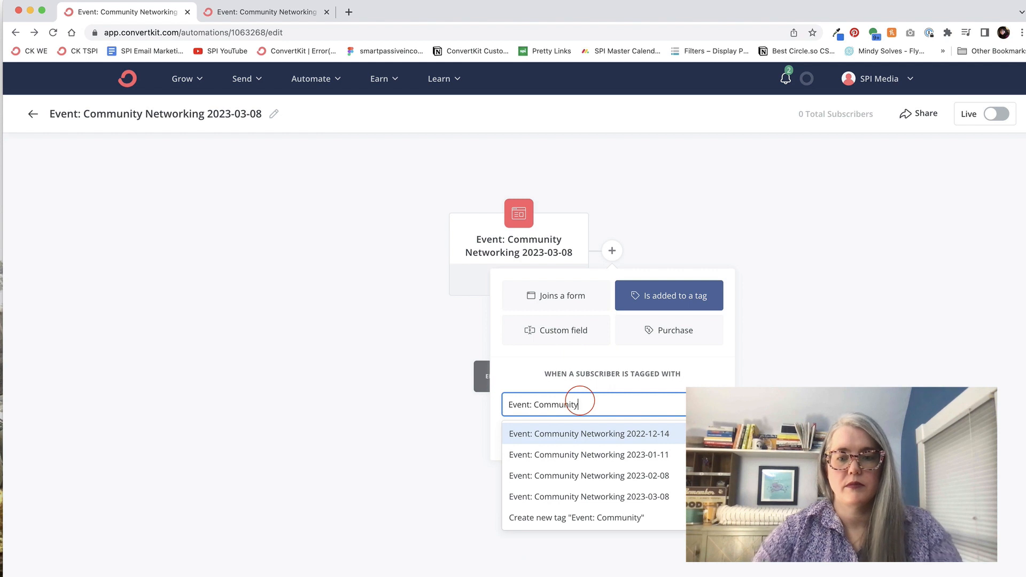
{"action": "left_click", "coordinate": [578, 500]}
{"action": "left_click", "coordinate": [537, 443]}
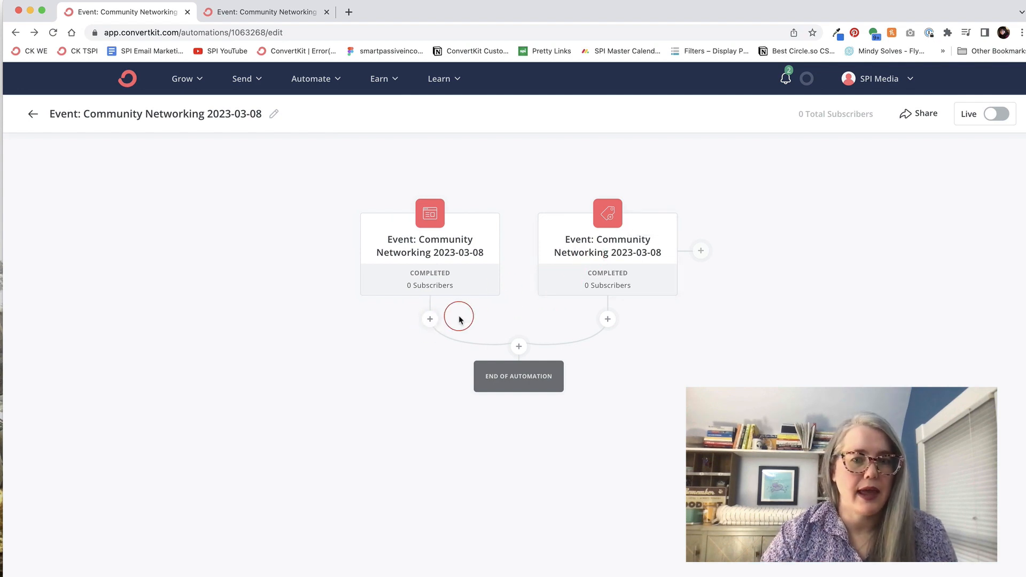
Step: Add an action below the form trigger that adds subscribers to the tag Event: Community Networking 2023-03-08
{"action": "left_click", "coordinate": [430, 319]}
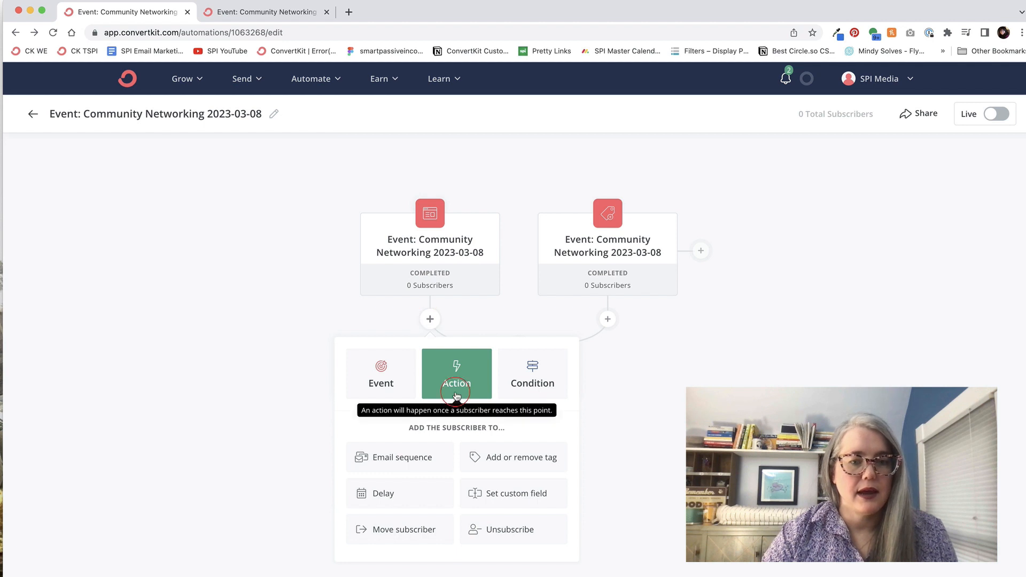
{"action": "left_click", "coordinate": [501, 468]}
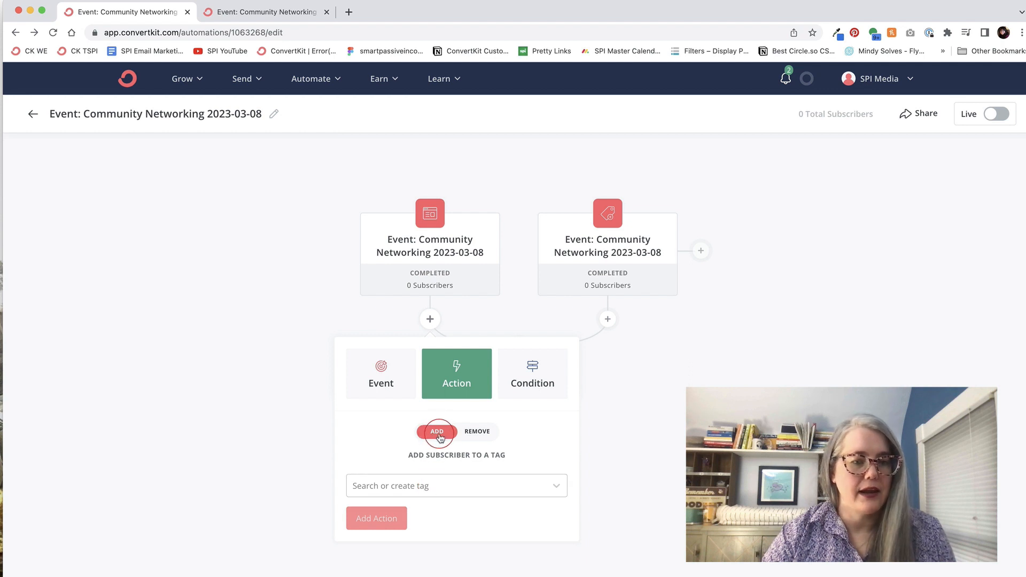
{"action": "left_click", "coordinate": [477, 433]}
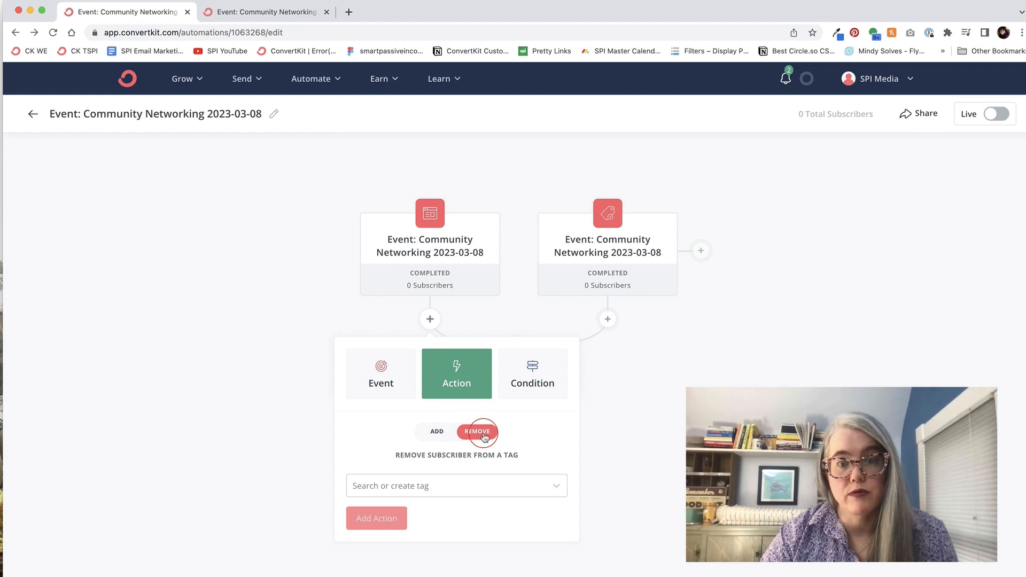
{"action": "left_click", "coordinate": [437, 431]}
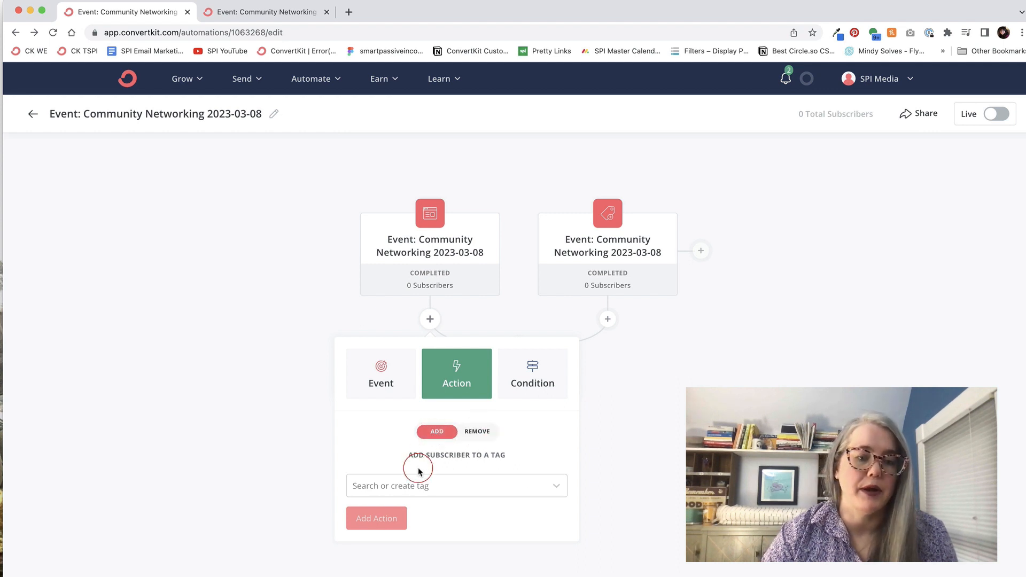
{"action": "left_click", "coordinate": [421, 485]}
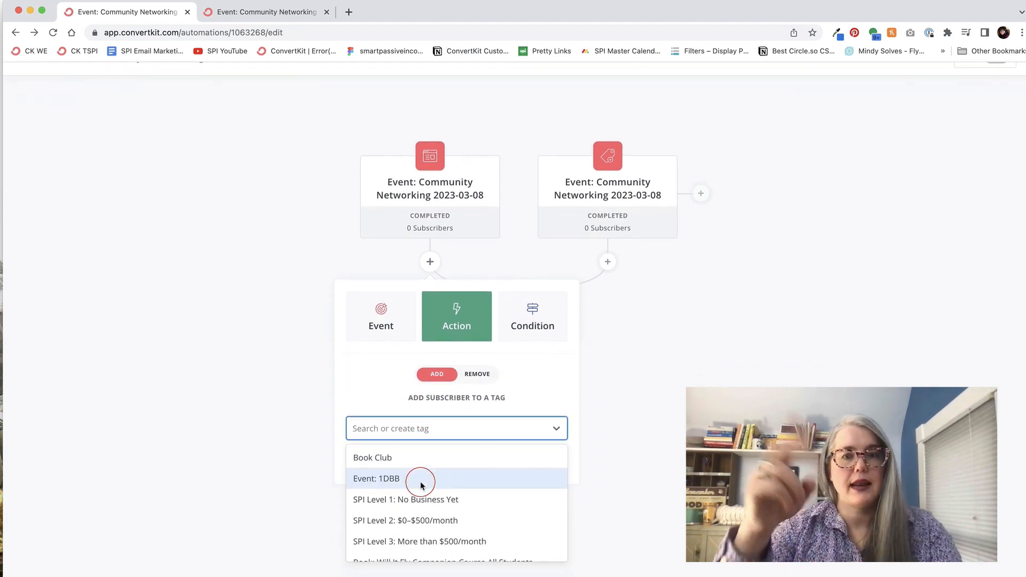
{"action": "type", "text": "E"}
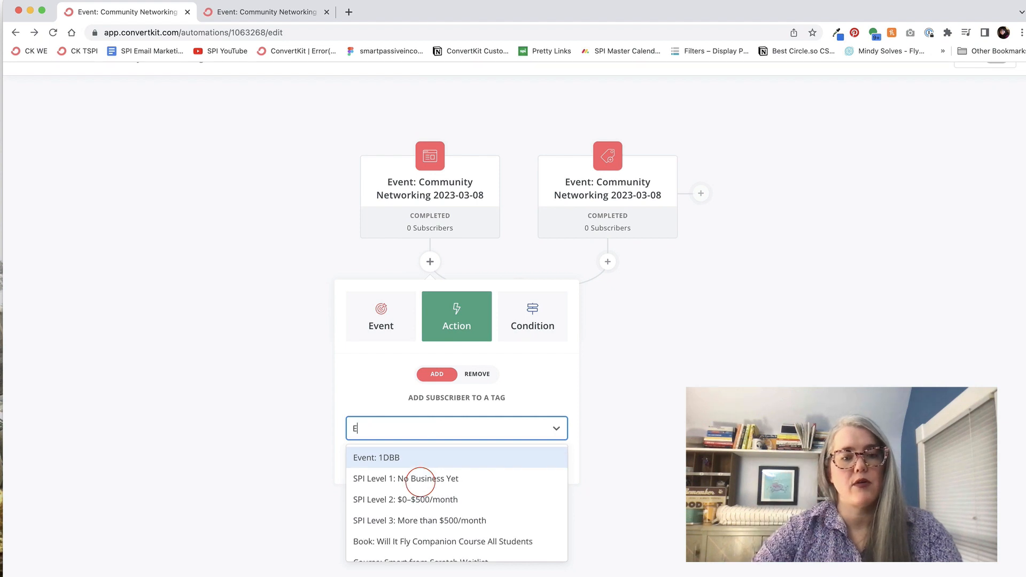
{"action": "type", "text": "vent:"}
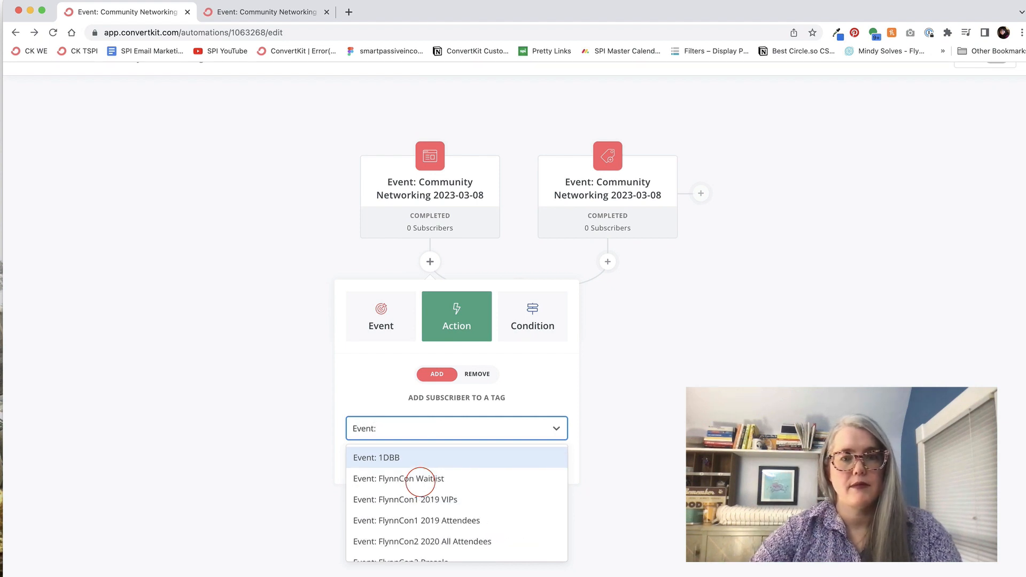
{"action": "type", "text": " Commu"}
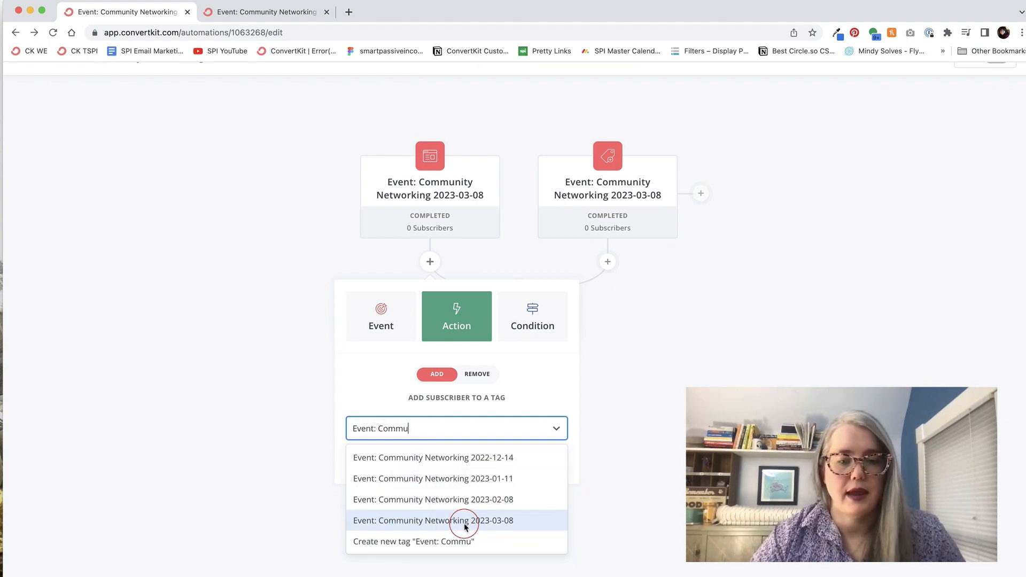
{"action": "left_click", "coordinate": [465, 523]}
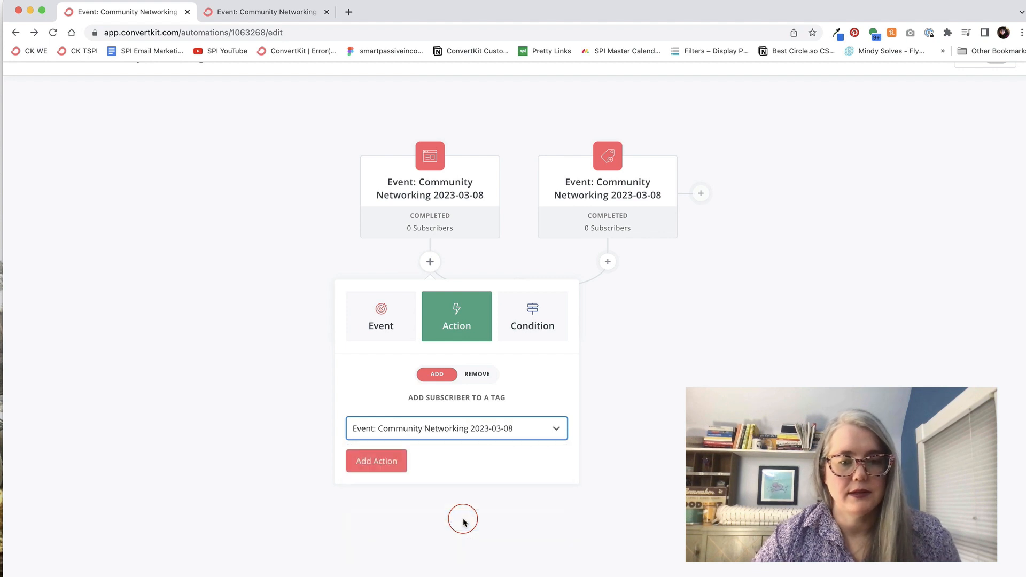
{"action": "left_click", "coordinate": [398, 463]}
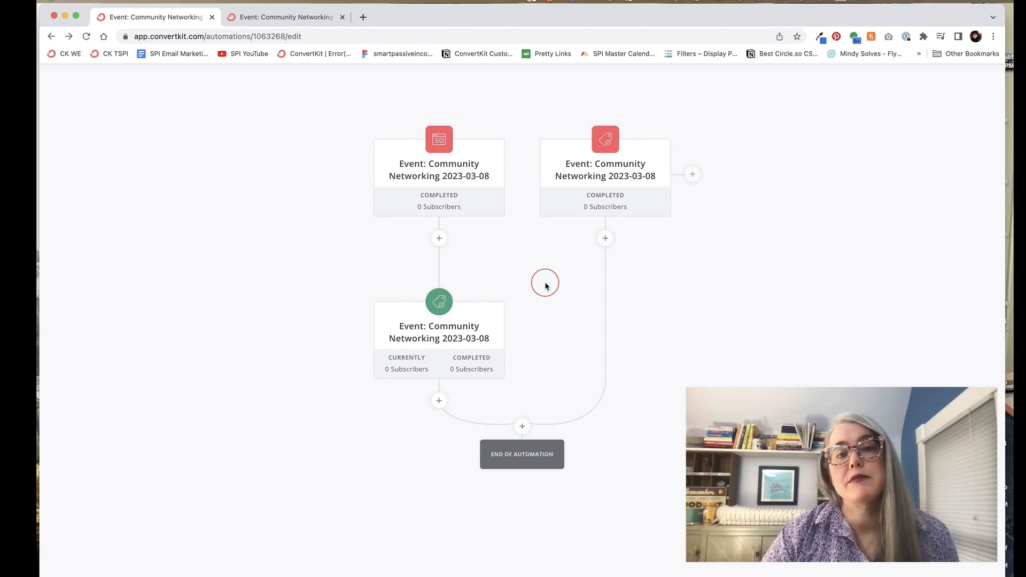
Step: Where both trigger paths merge, add an email sequence action with a new sequence named "Event: Community Networking 2023-03-08"
{"action": "left_click", "coordinate": [521, 427]}
{"action": "scroll", "coordinate": [470, 541], "scroll_direction": "down", "scroll_amount": 5}
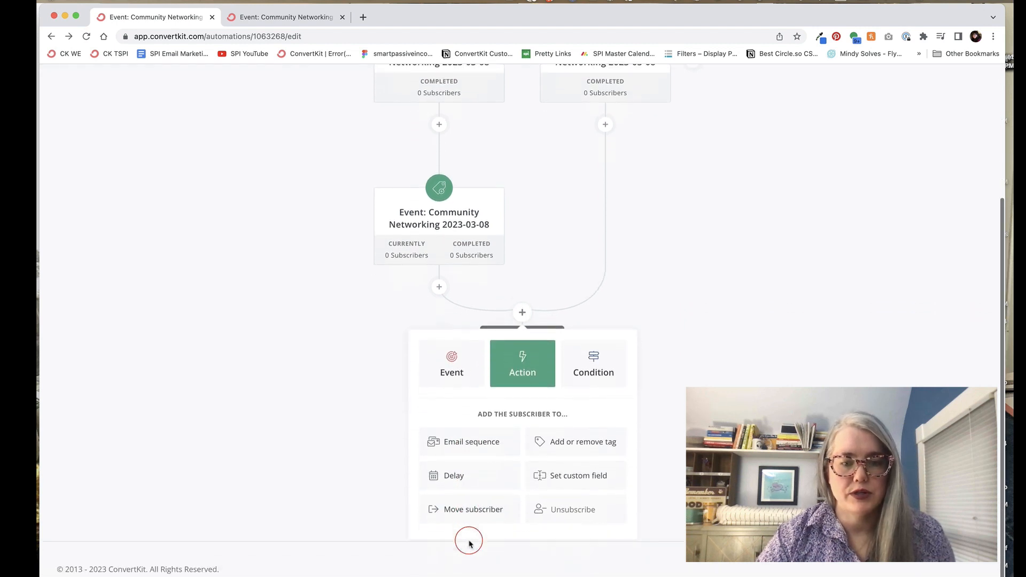
{"action": "left_click", "coordinate": [454, 436]}
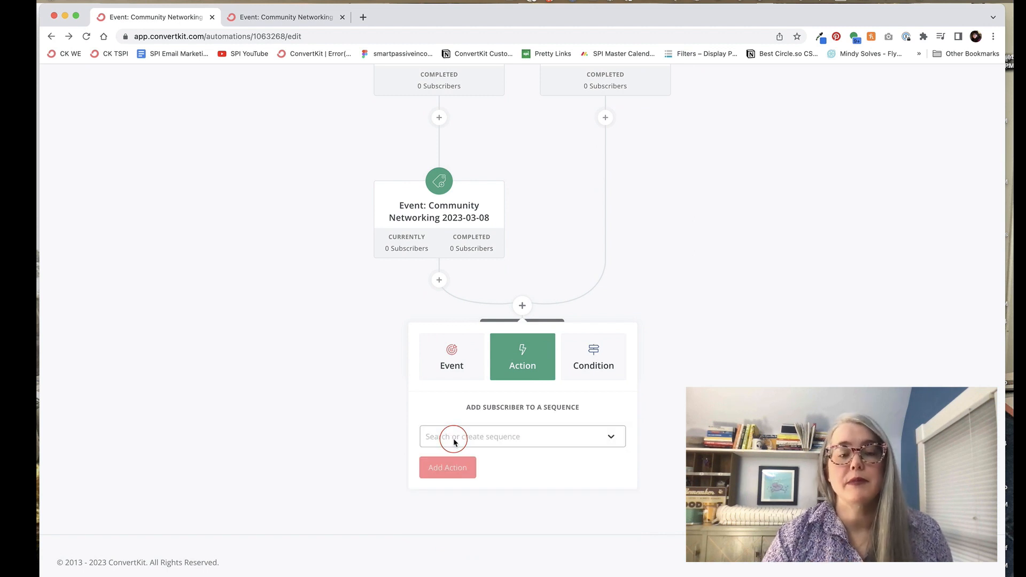
{"action": "left_click", "coordinate": [454, 441]}
{"action": "type", "text": "Event: Community Networ"}
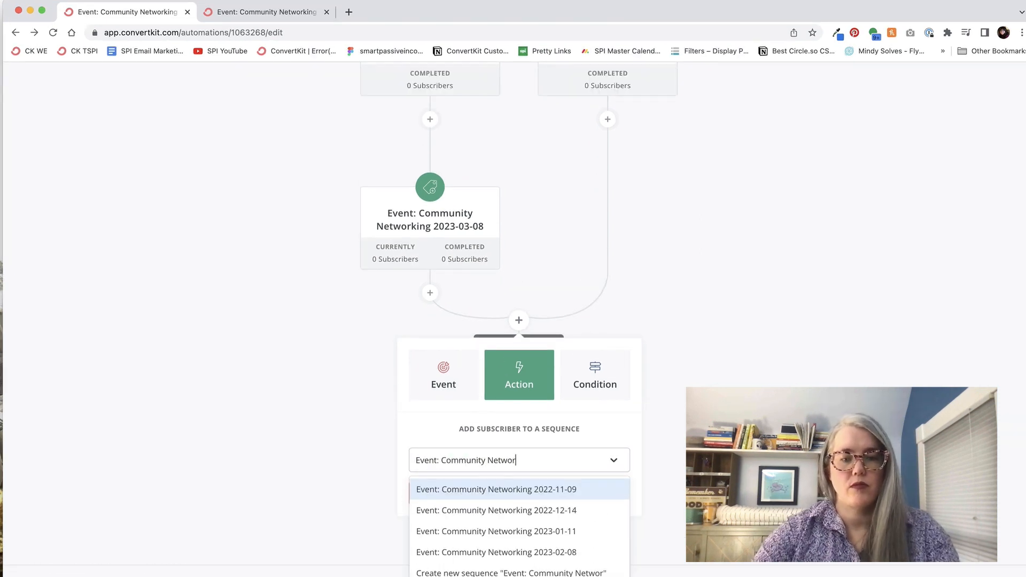
{"action": "type", "text": "king 2023-03-08"}
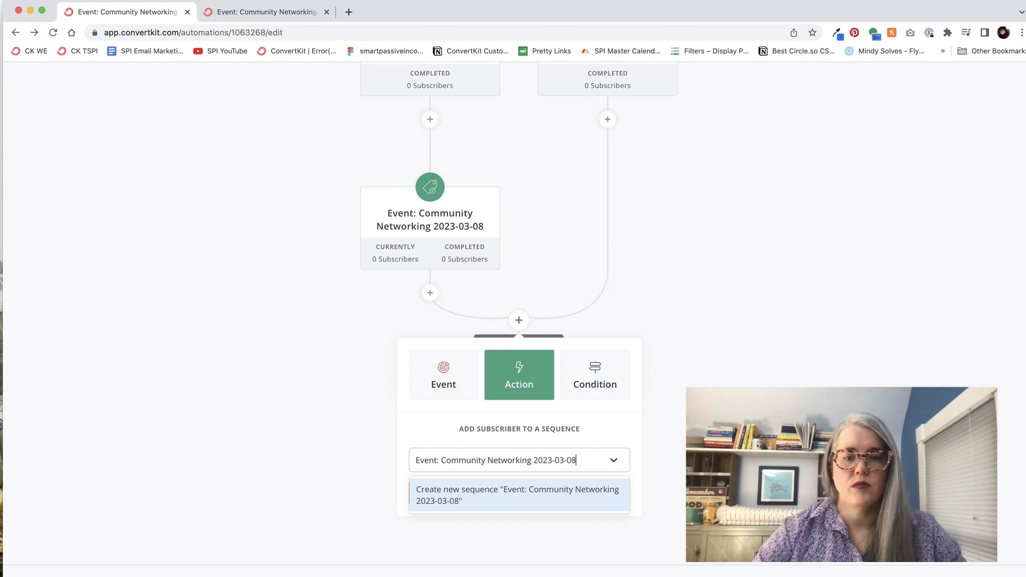
{"action": "left_click", "coordinate": [433, 499]}
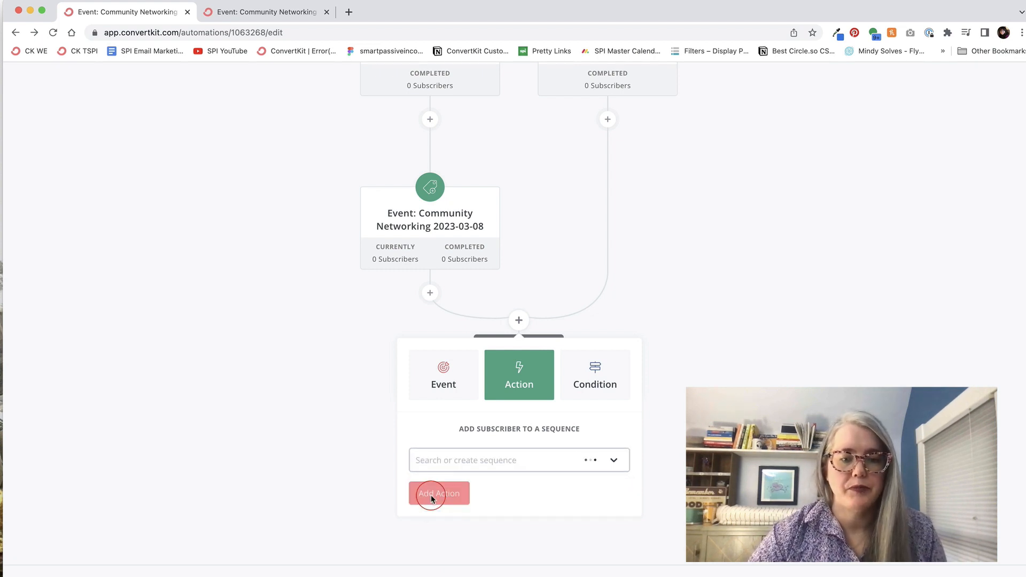
{"action": "left_click", "coordinate": [433, 499]}
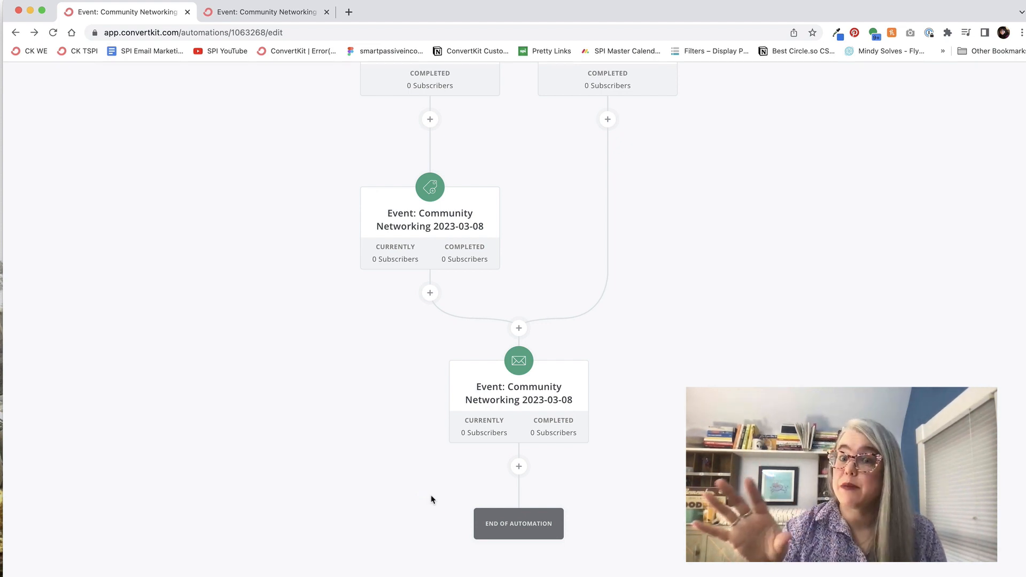
Step: Set the first email of the new Community Networking sequence to send immediately and return to the automation's flow
{"action": "scroll", "coordinate": [431, 500], "scroll_direction": "up", "scroll_amount": 4}
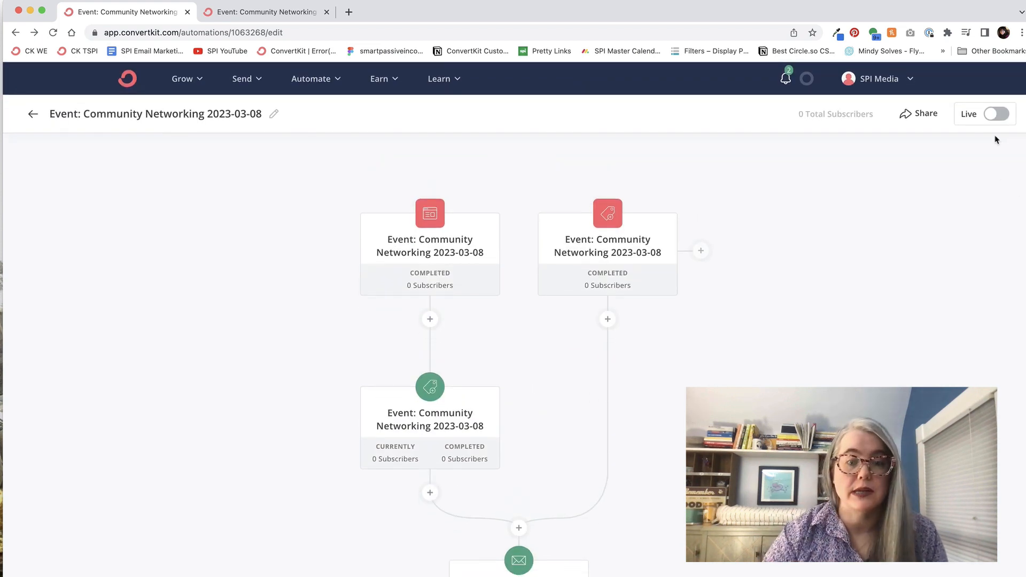
{"action": "scroll", "coordinate": [995, 140], "scroll_direction": "down", "scroll_amount": 4}
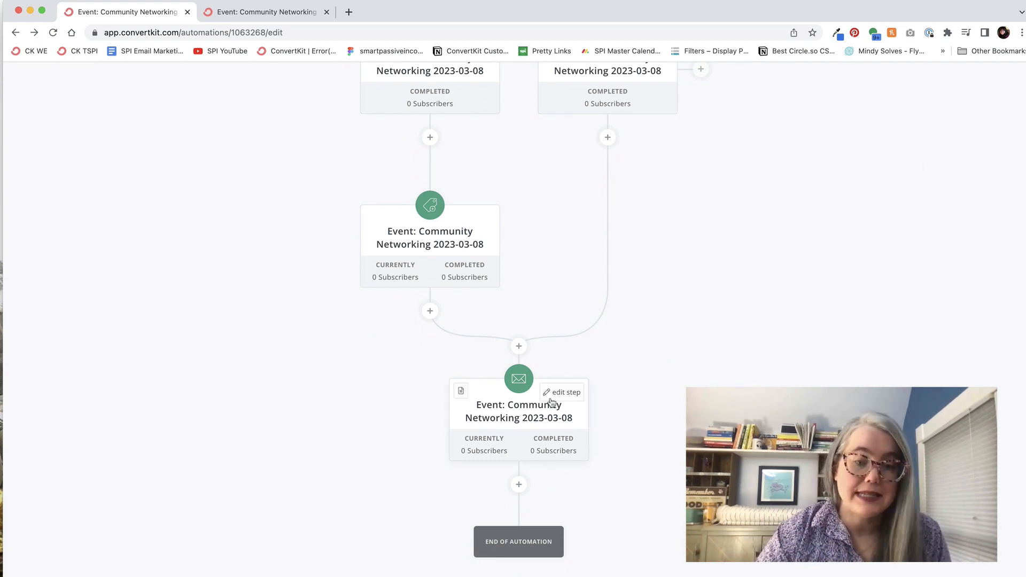
{"action": "left_click", "coordinate": [551, 398]}
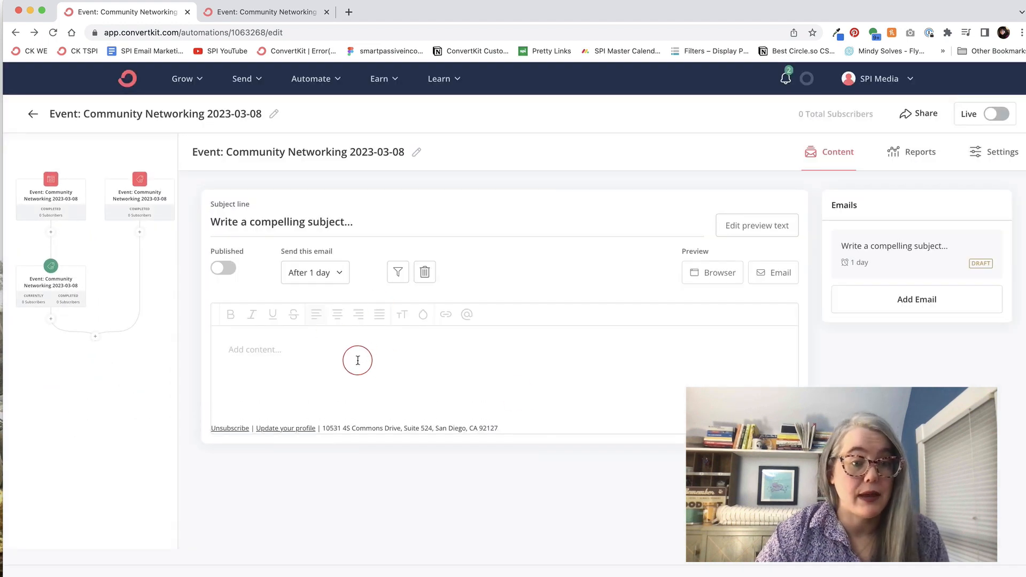
{"action": "left_click", "coordinate": [307, 285]}
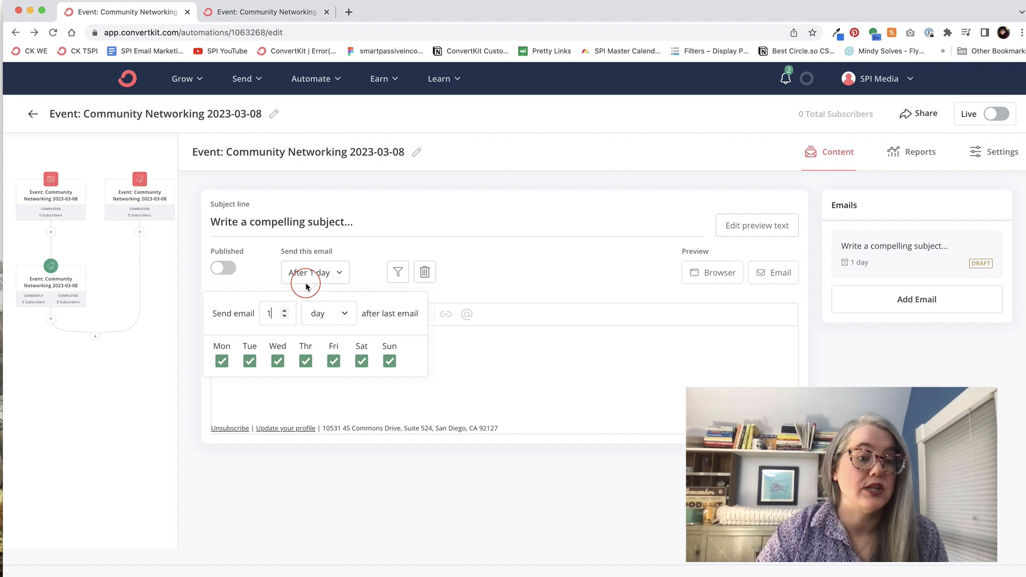
{"action": "left_click", "coordinate": [284, 316]}
{"action": "left_click", "coordinate": [492, 335]}
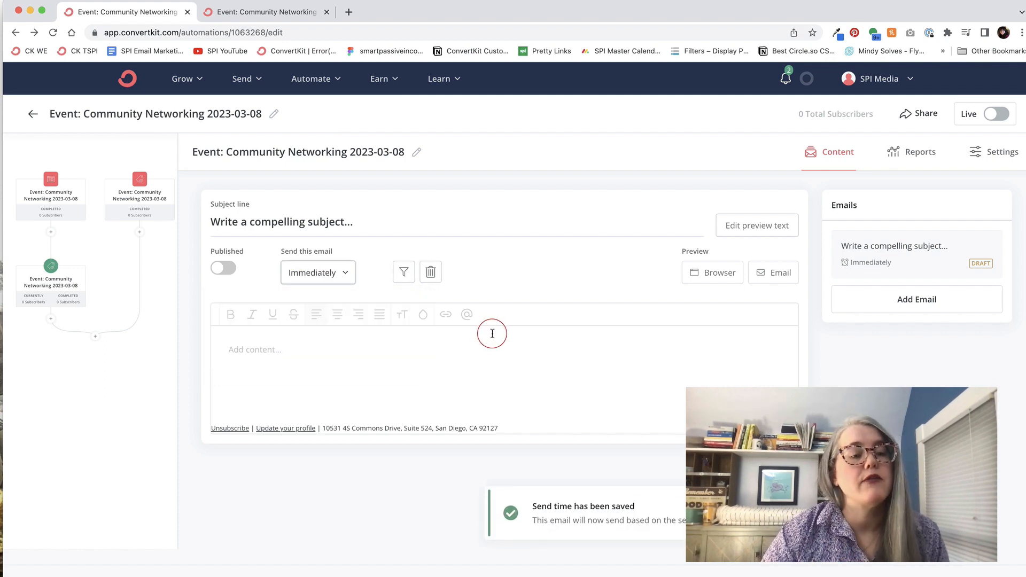
{"action": "left_click", "coordinate": [54, 384]}
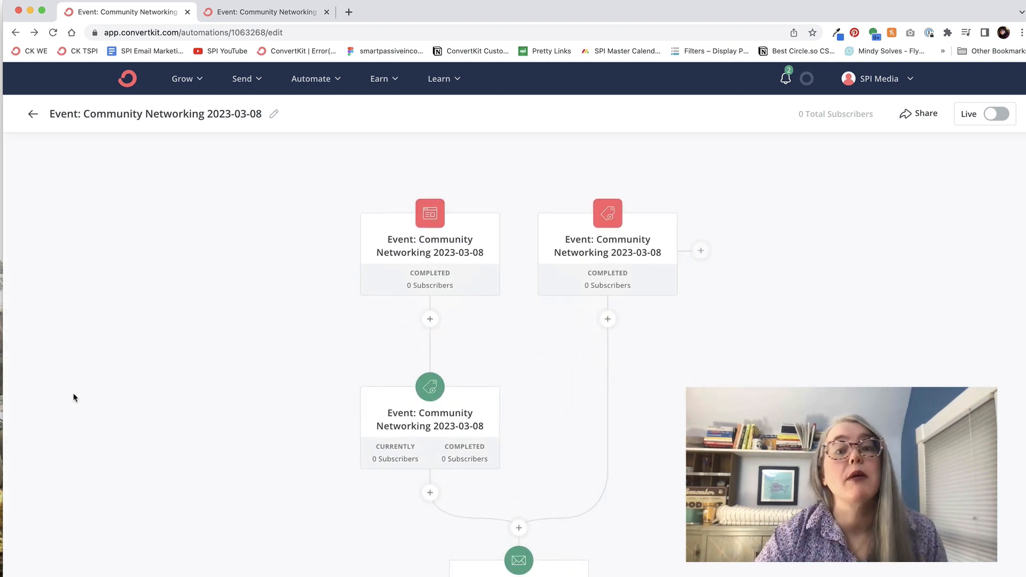
Step: Add a date event for March 8, 2023 9:00 AM after the email sequence
{"action": "scroll", "coordinate": [75, 398], "scroll_direction": "down", "scroll_amount": 5}
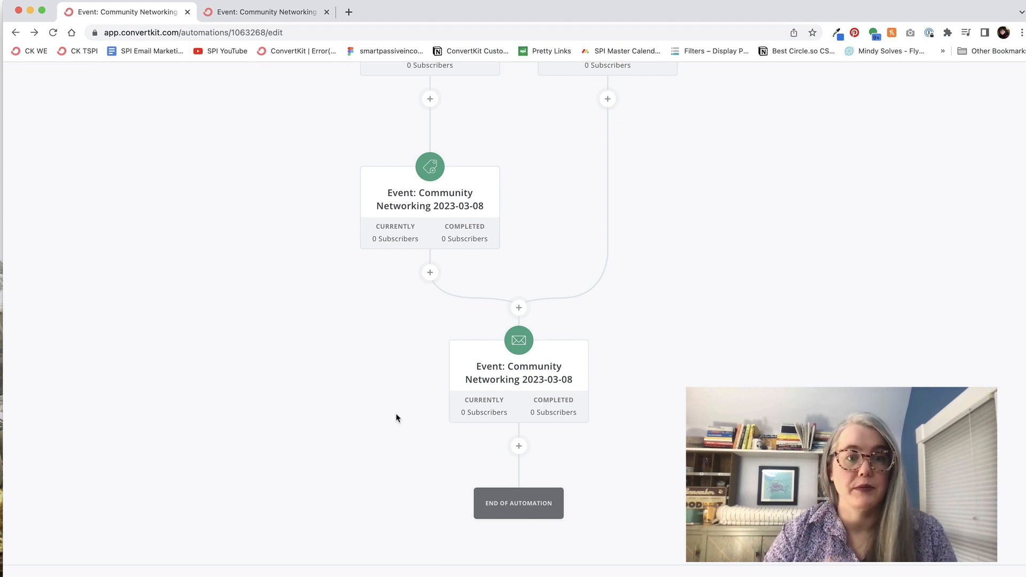
{"action": "left_click", "coordinate": [159, 21]}
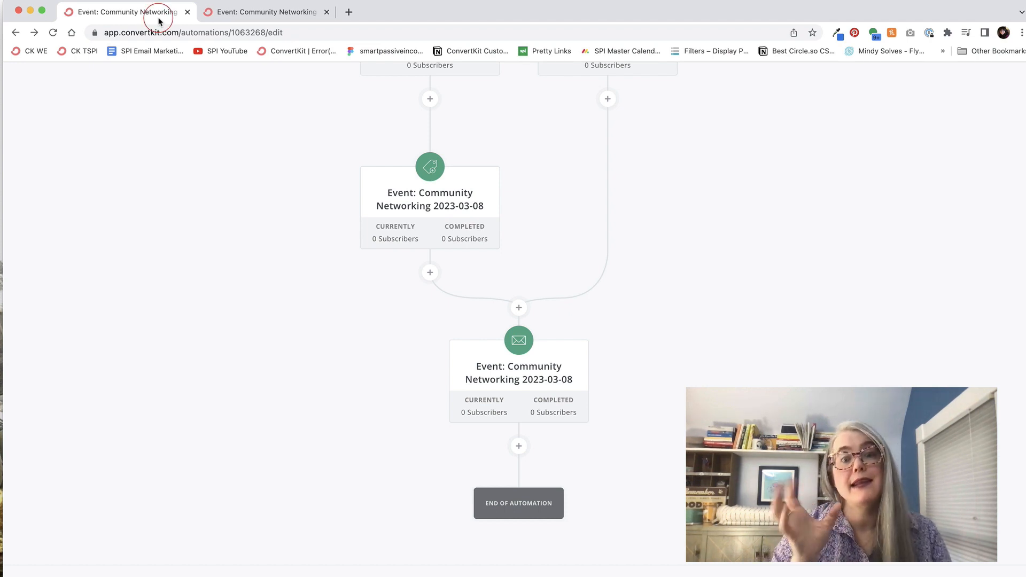
{"action": "left_click", "coordinate": [519, 446]}
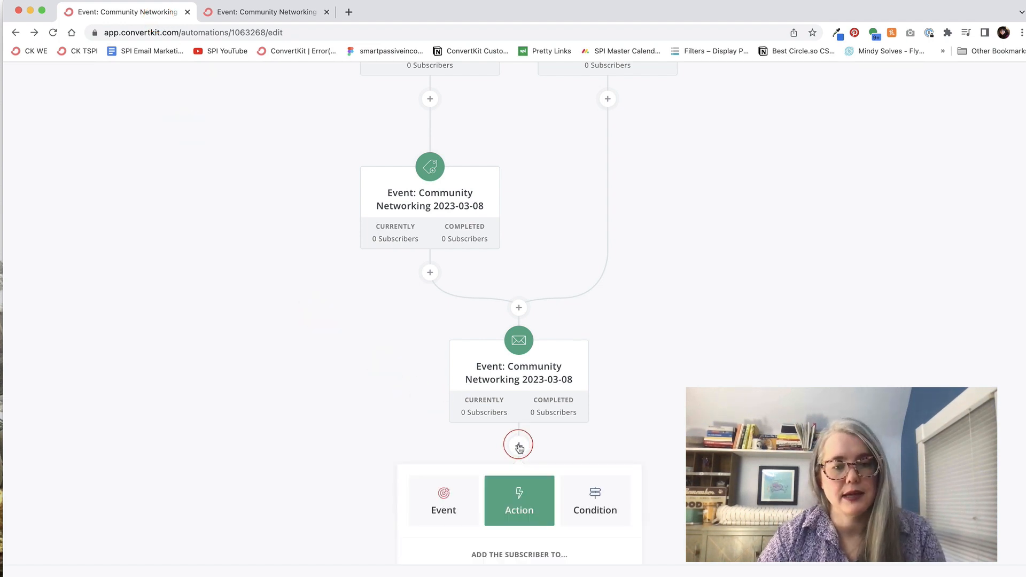
{"action": "scroll", "coordinate": [443, 524], "scroll_direction": "down", "scroll_amount": 2}
{"action": "left_click", "coordinate": [446, 368]}
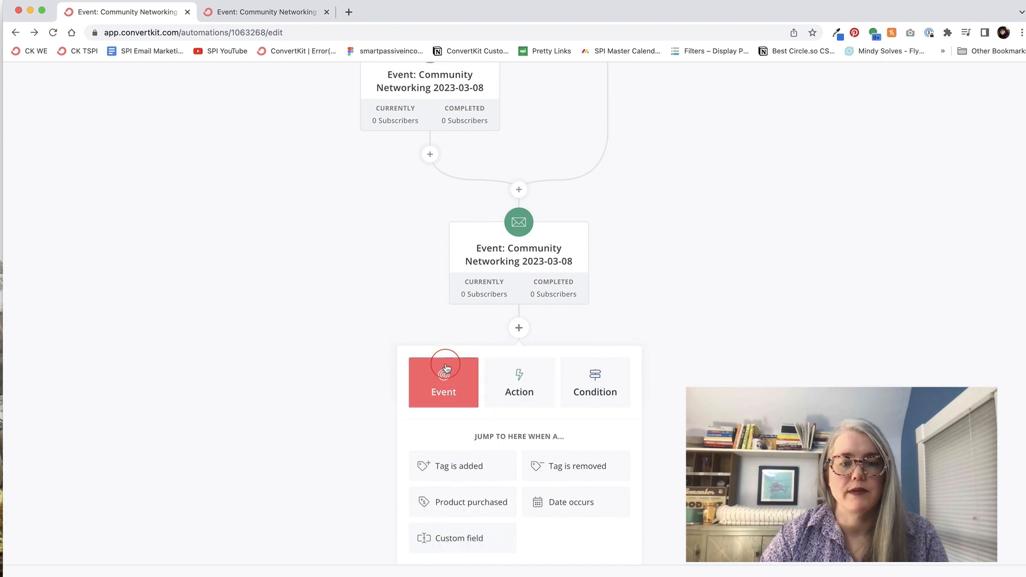
{"action": "left_click", "coordinate": [582, 509]}
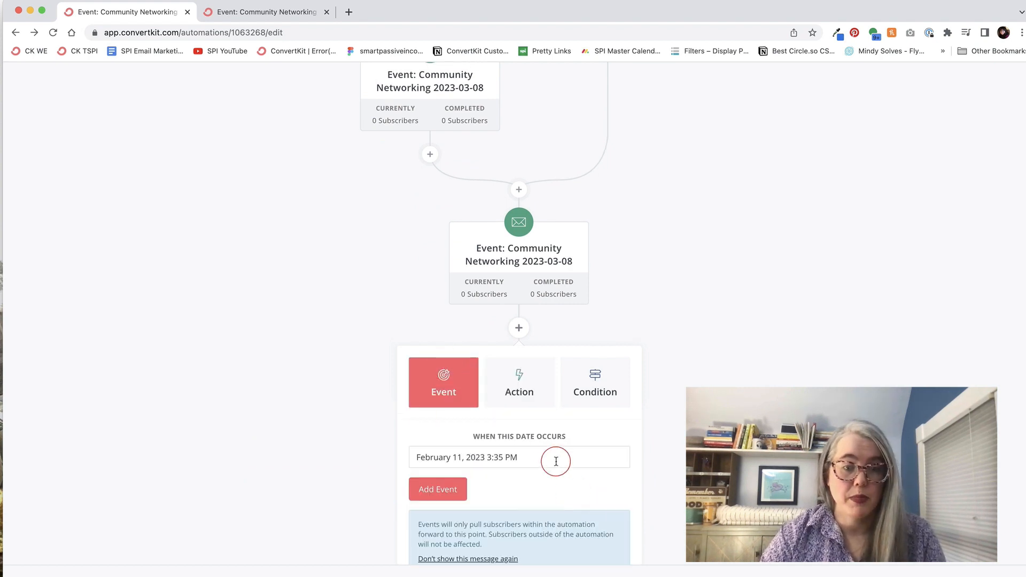
{"action": "left_click", "coordinate": [452, 458]}
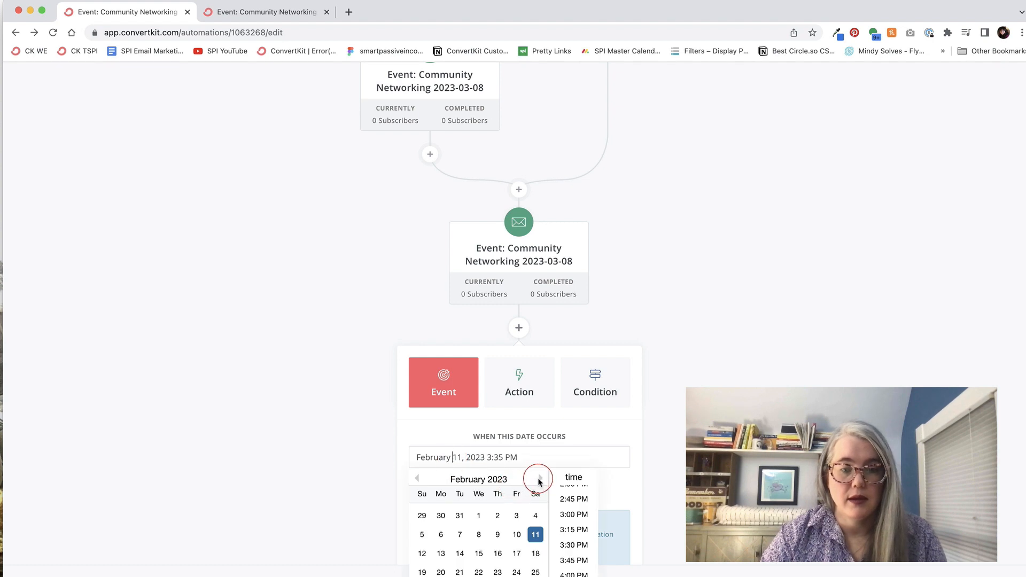
{"action": "left_click", "coordinate": [540, 478]}
{"action": "left_click", "coordinate": [475, 534]}
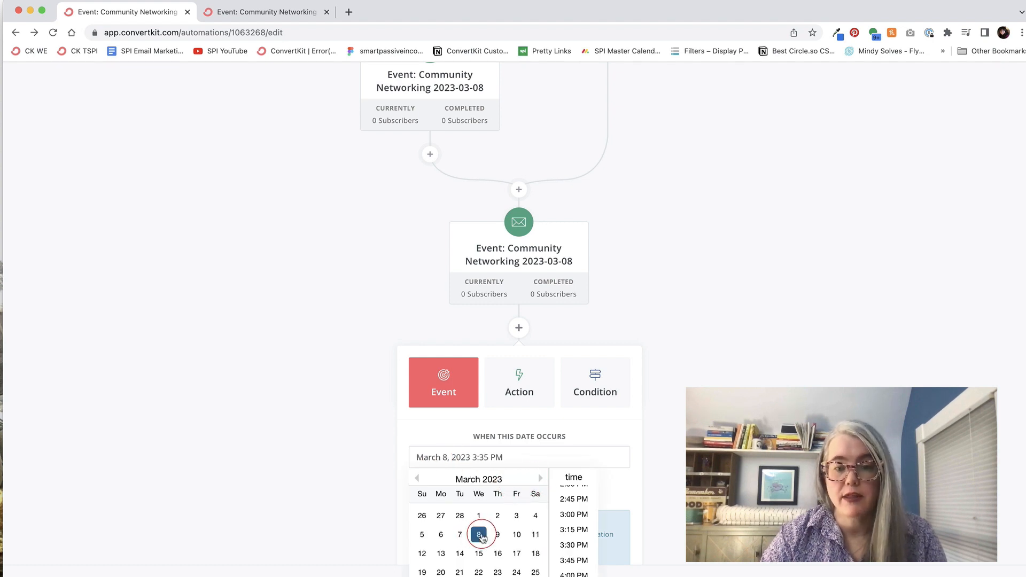
{"action": "scroll", "coordinate": [567, 511], "scroll_direction": "up", "scroll_amount": 10}
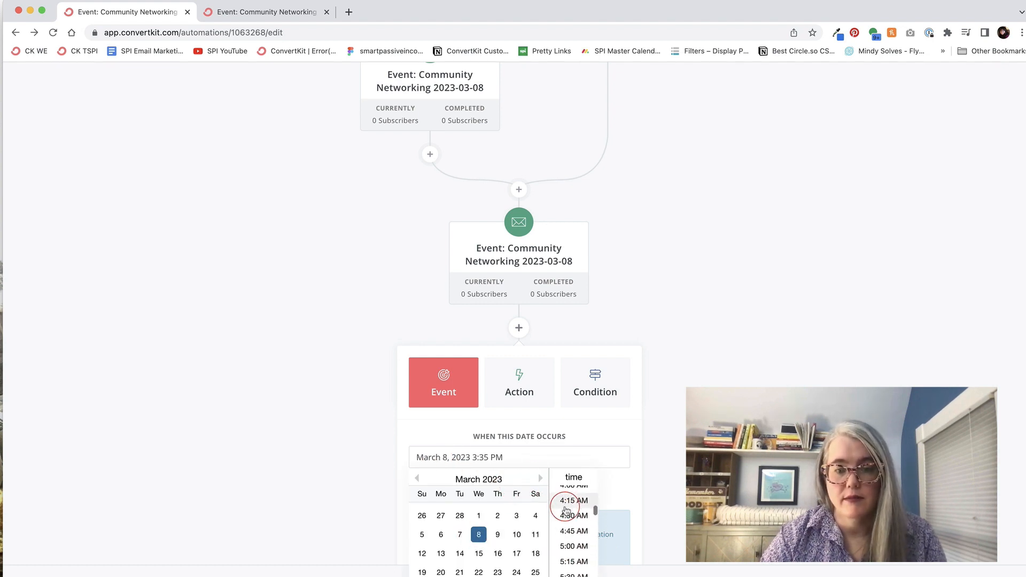
{"action": "scroll", "coordinate": [566, 511], "scroll_direction": "down", "scroll_amount": 3}
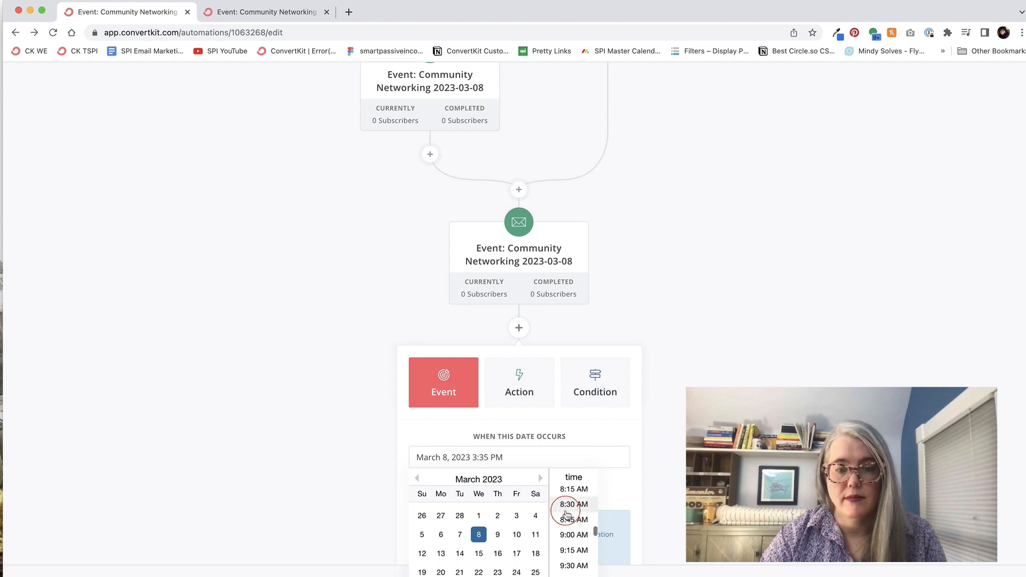
{"action": "left_click", "coordinate": [573, 533]}
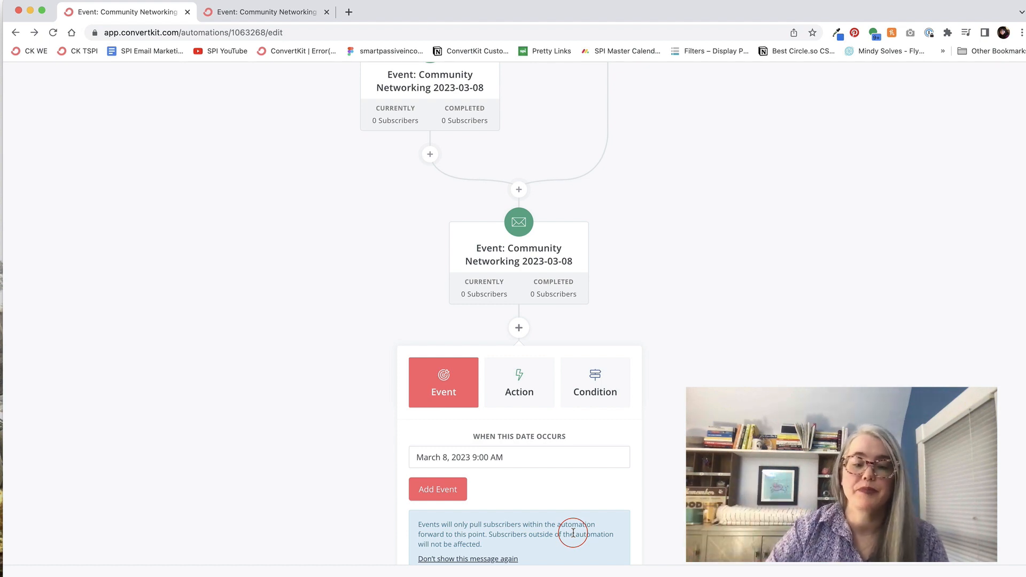
{"action": "left_click", "coordinate": [444, 492]}
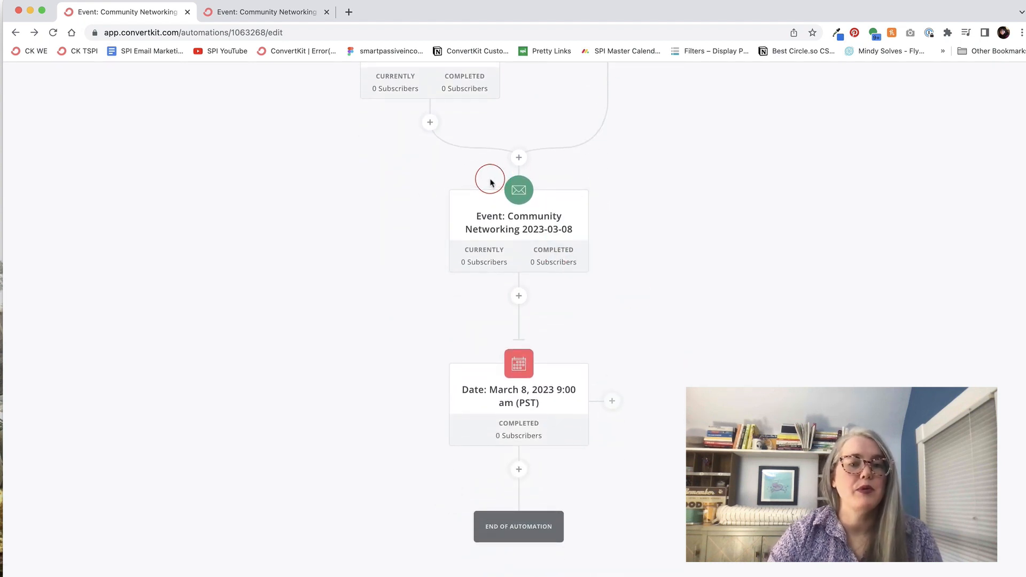
Step: Below the March 8, 2023 date event, add an email sequence action with a new sequence named "Event: Community Networking 2023-03-08 Reminder"
{"action": "mouse_move", "coordinate": [522, 208]}
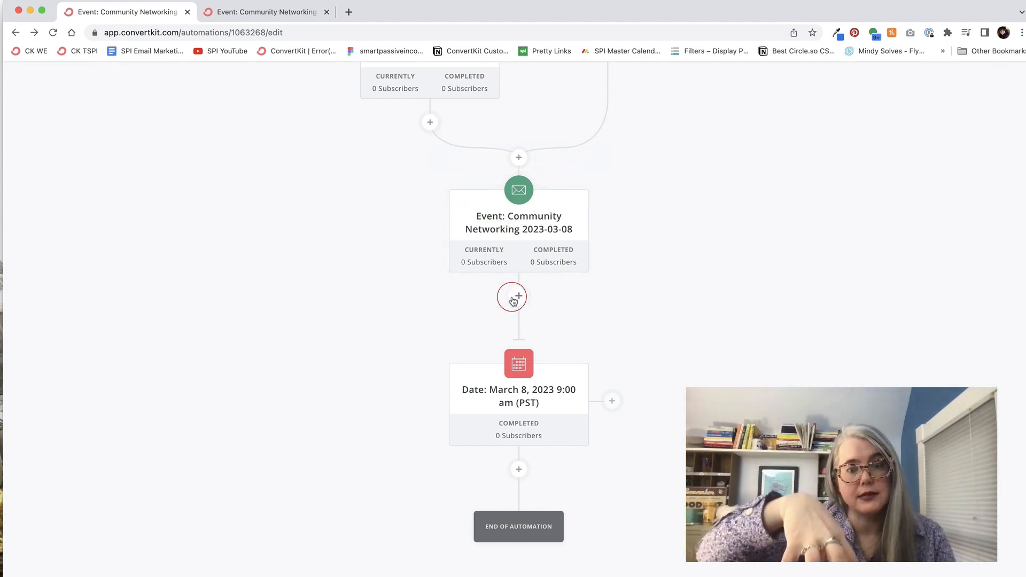
{"action": "left_click", "coordinate": [517, 473]}
{"action": "scroll", "coordinate": [517, 513], "scroll_direction": "down", "scroll_amount": 5}
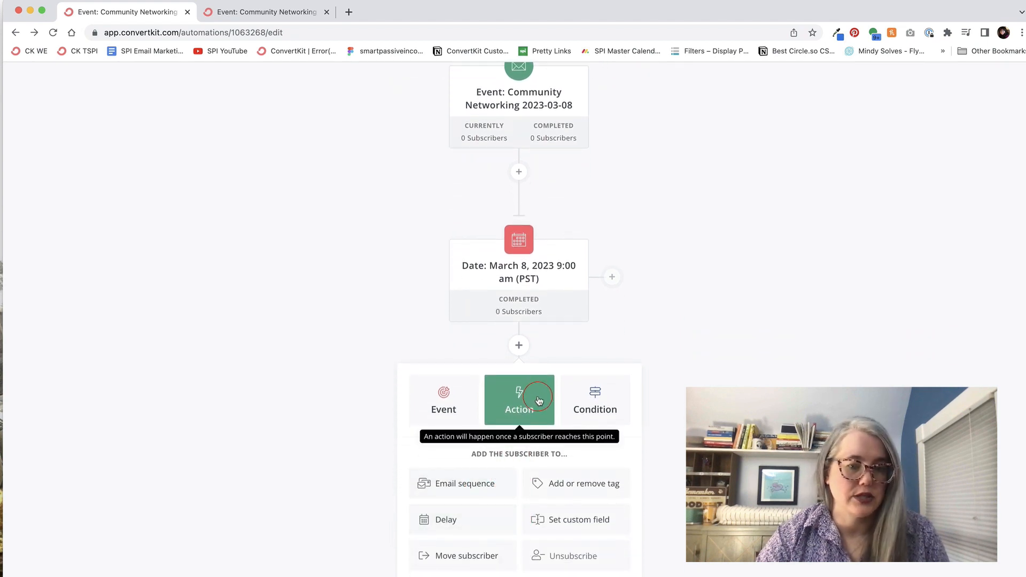
{"action": "left_click", "coordinate": [483, 479]}
{"action": "left_click", "coordinate": [465, 509]}
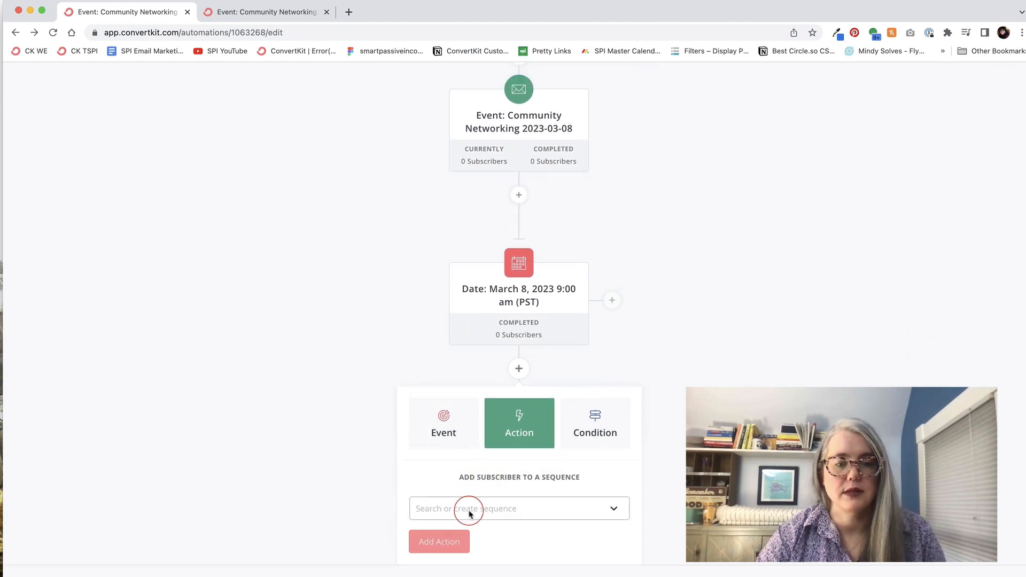
{"action": "type", "text": "Event: Community Networking 2023-03-08"}
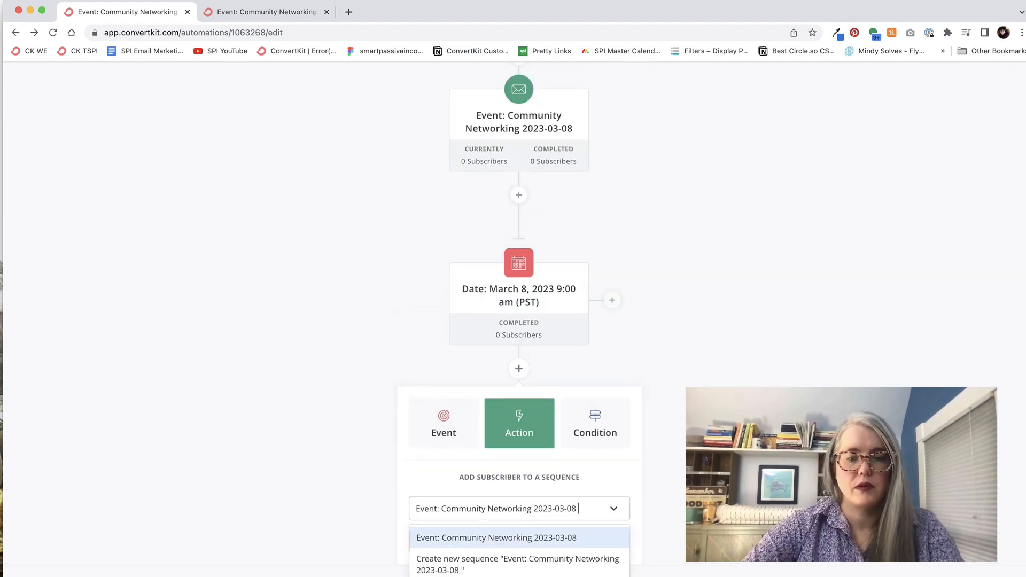
{"action": "left_click", "coordinate": [470, 539]}
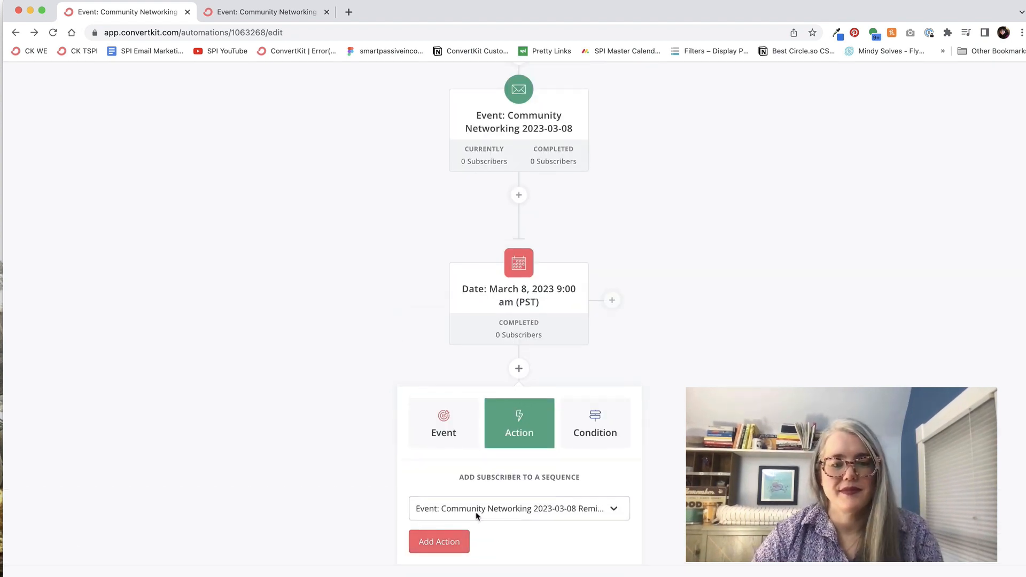
{"action": "left_click", "coordinate": [450, 542]}
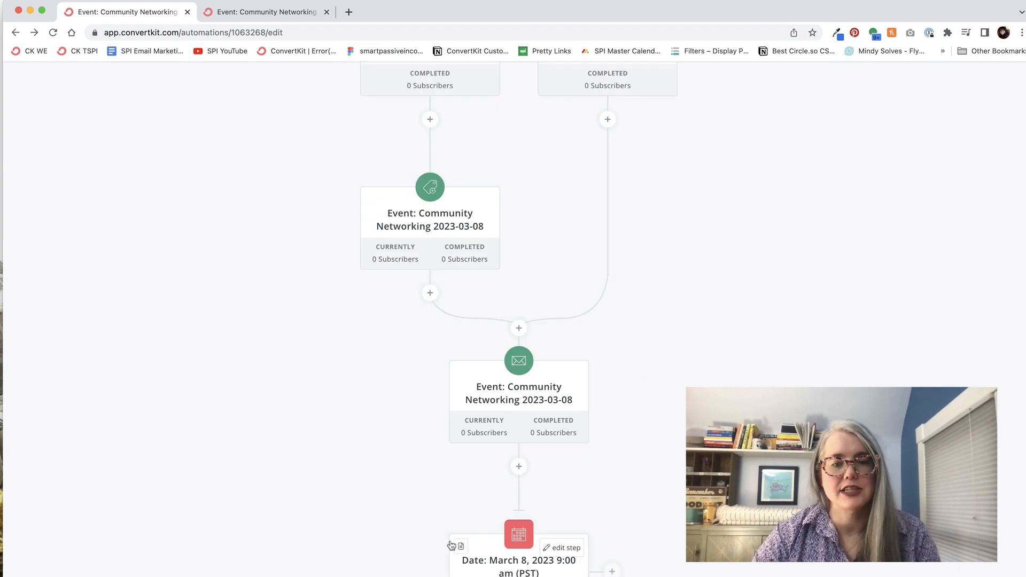
{"action": "scroll", "coordinate": [451, 545], "scroll_direction": "down", "scroll_amount": 6}
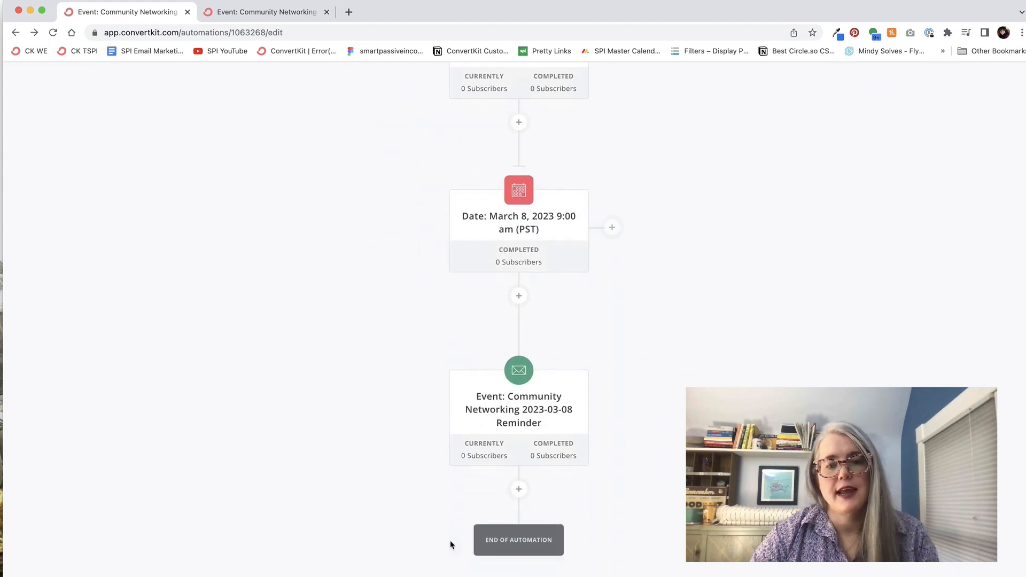
Step: Set the first email of the new Reminder sequence to send immediately and return to the automation's flow
{"action": "left_click", "coordinate": [507, 413]}
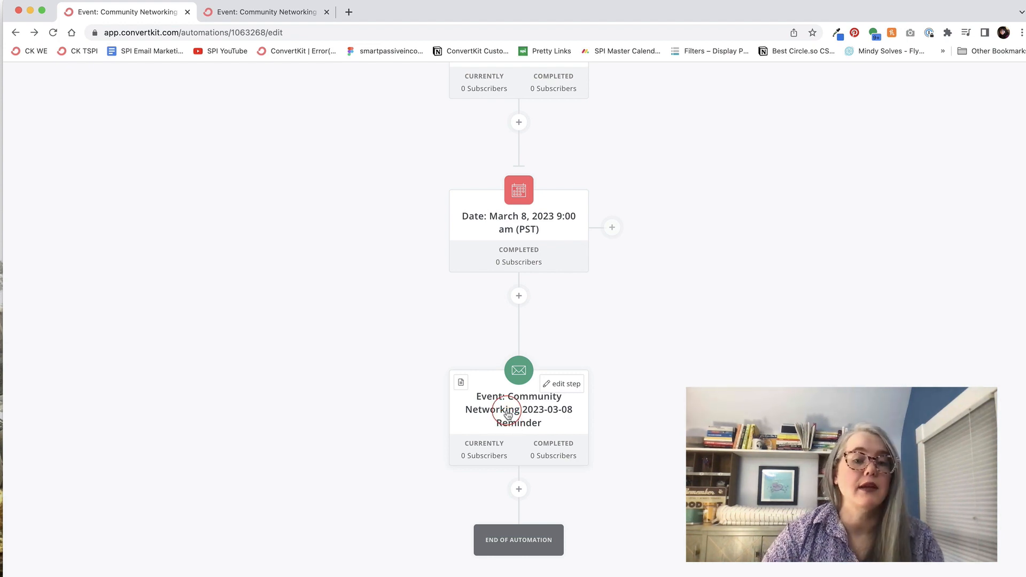
{"action": "left_click", "coordinate": [507, 413]}
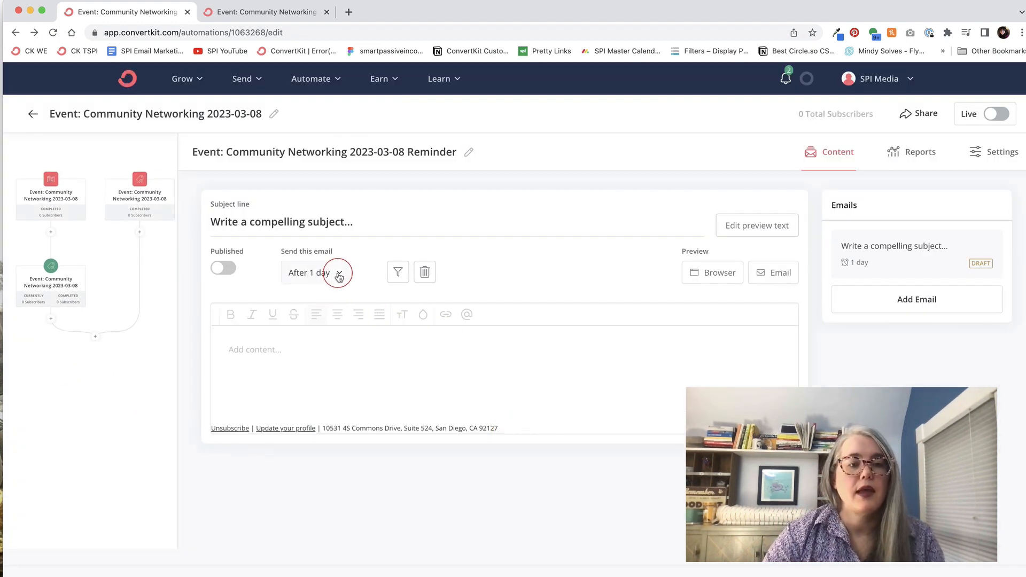
{"action": "left_click", "coordinate": [339, 274]}
{"action": "left_click", "coordinate": [284, 317]}
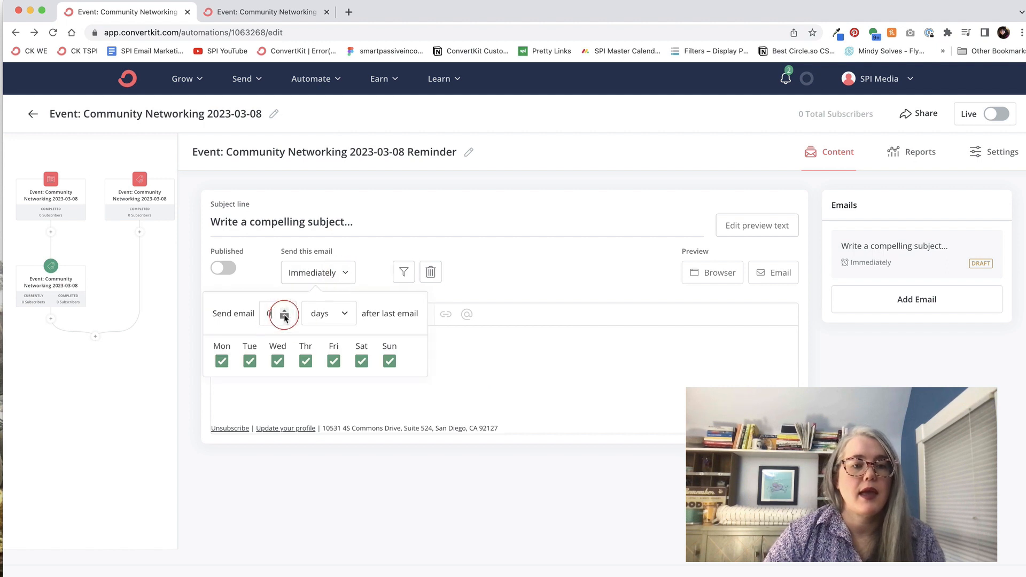
{"action": "left_click", "coordinate": [562, 398]}
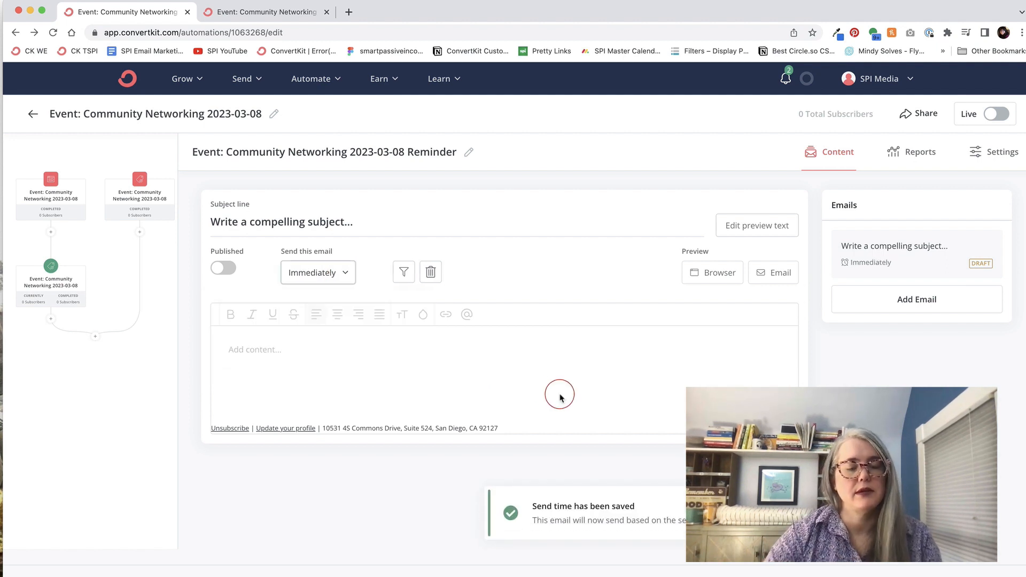
{"action": "left_click", "coordinate": [184, 493]}
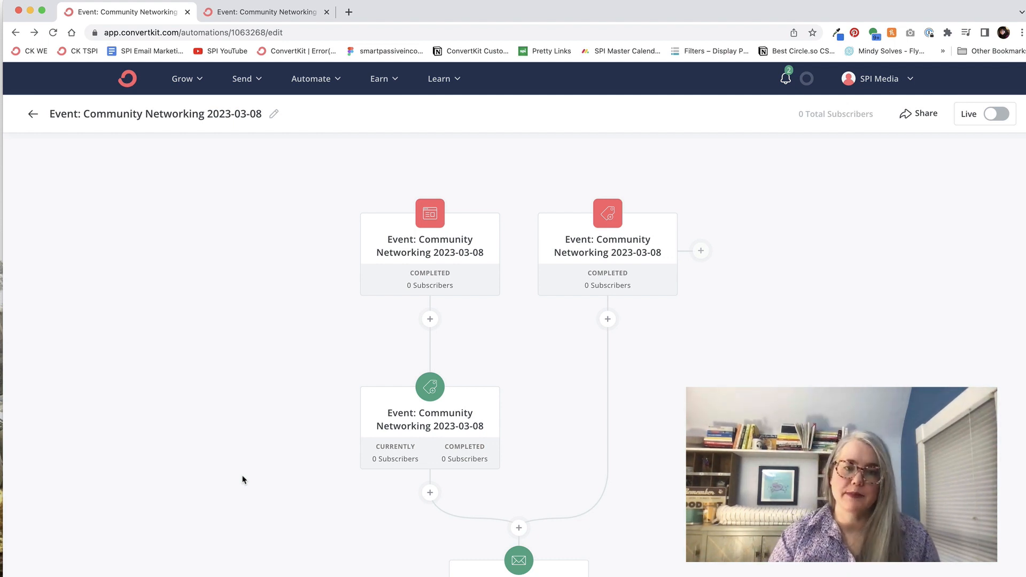
{"action": "mouse_move", "coordinate": [396, 290]}
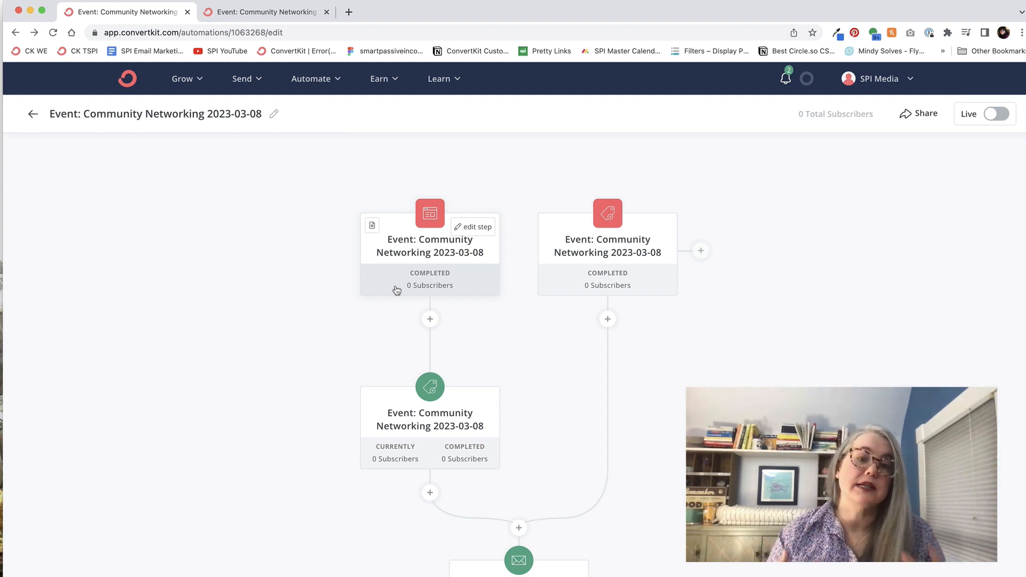
{"action": "scroll", "coordinate": [396, 290], "scroll_direction": "down", "scroll_amount": 6}
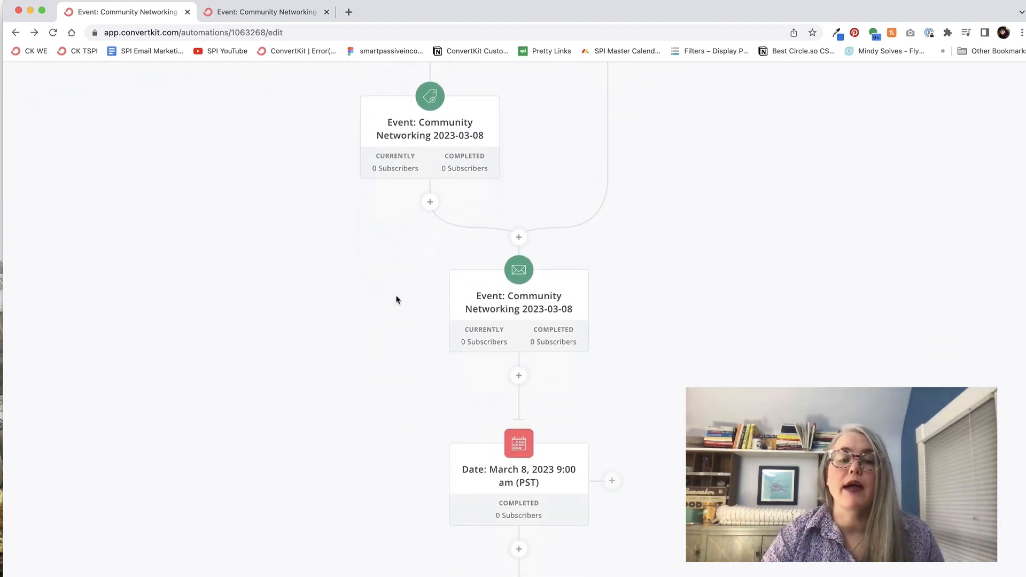
{"action": "scroll", "coordinate": [427, 484], "scroll_direction": "down", "scroll_amount": 2}
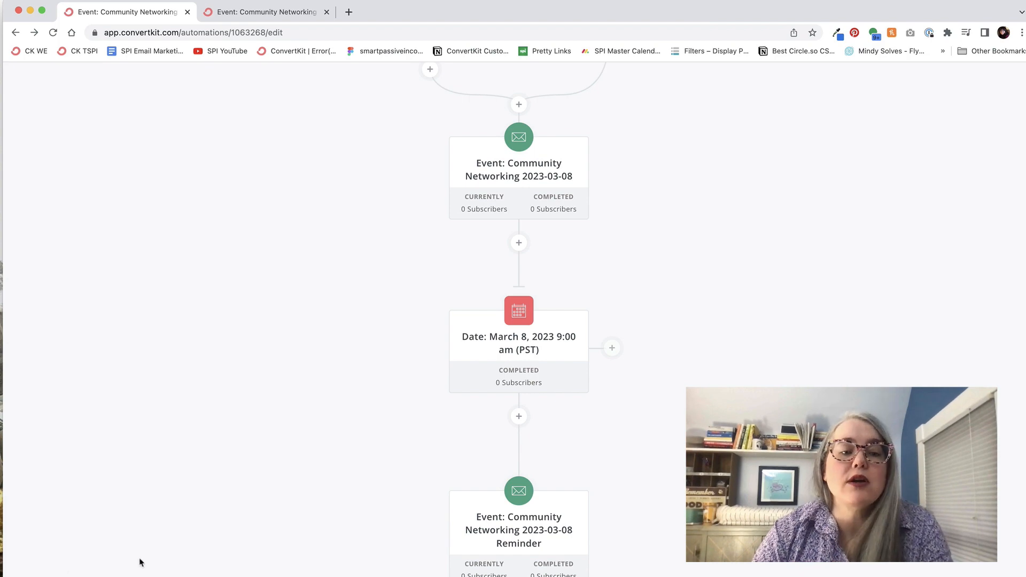
{"action": "scroll", "coordinate": [182, 487], "scroll_direction": "up", "scroll_amount": 8}
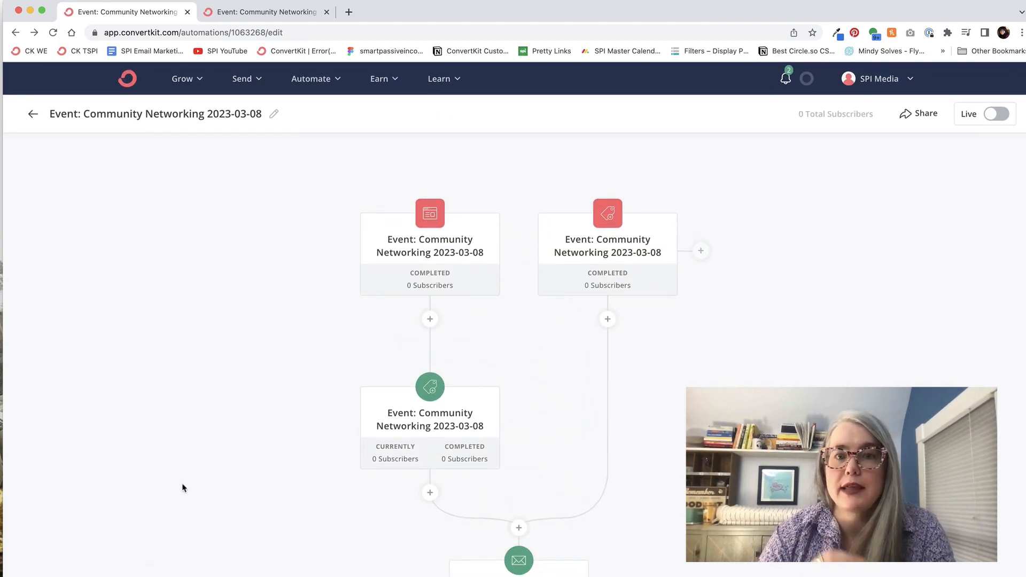